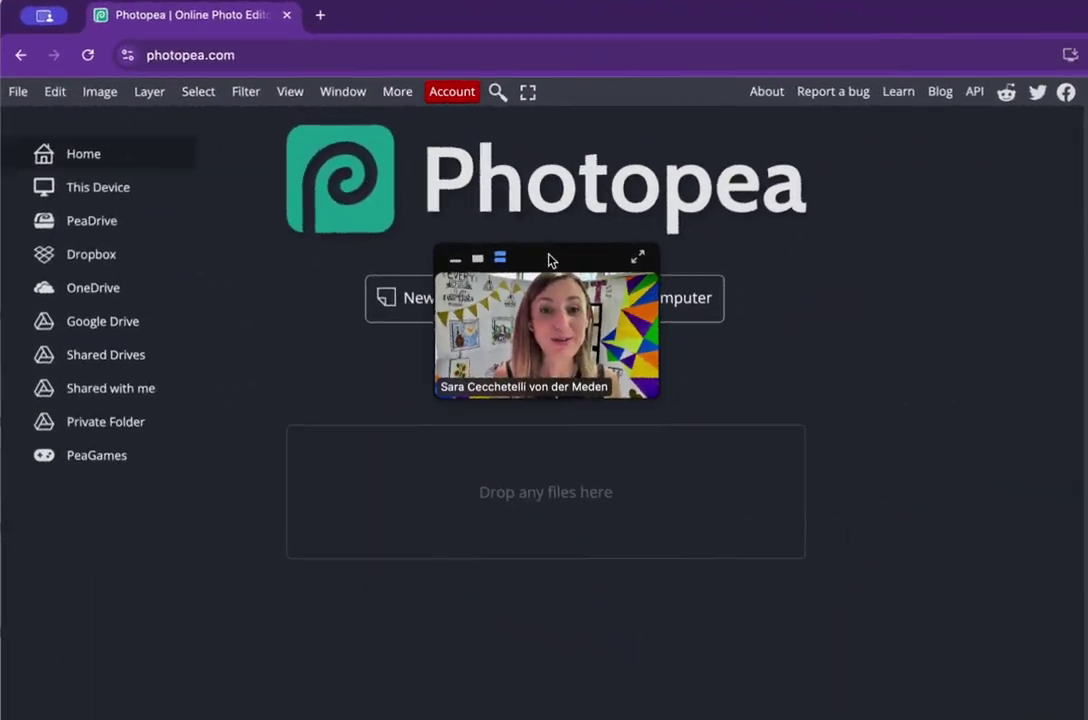
Step: Create a new project with a white background from the 1080 x 1080 px Instagram social preset
left_click_drag(548, 260, 930, 198)
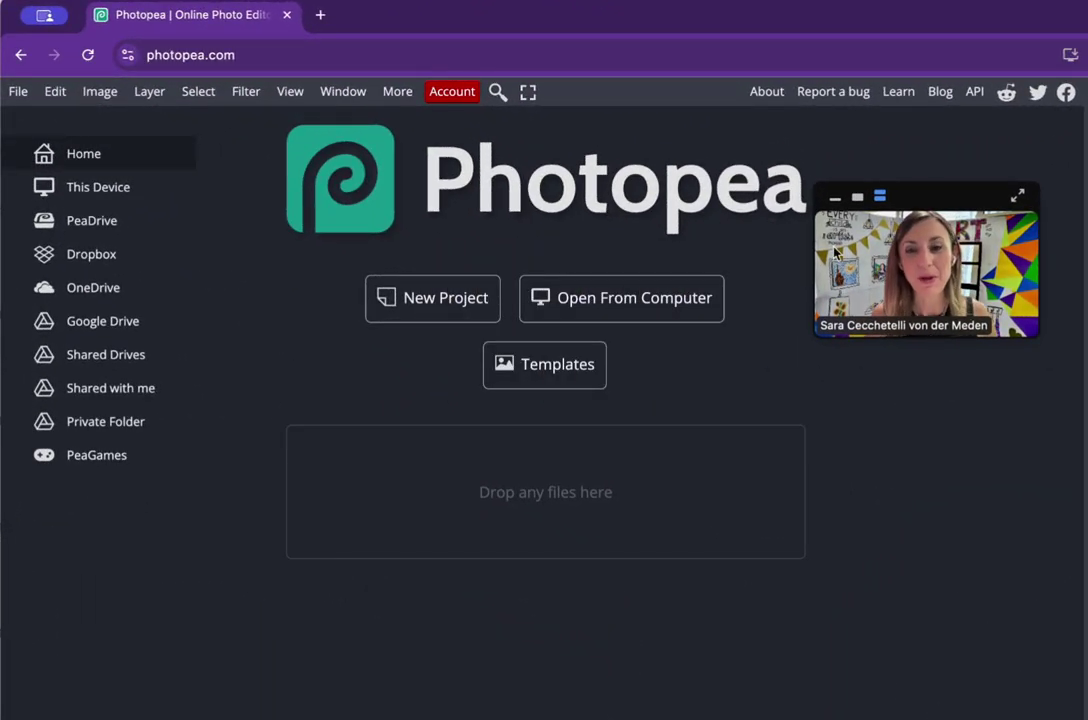
left_click(418, 302)
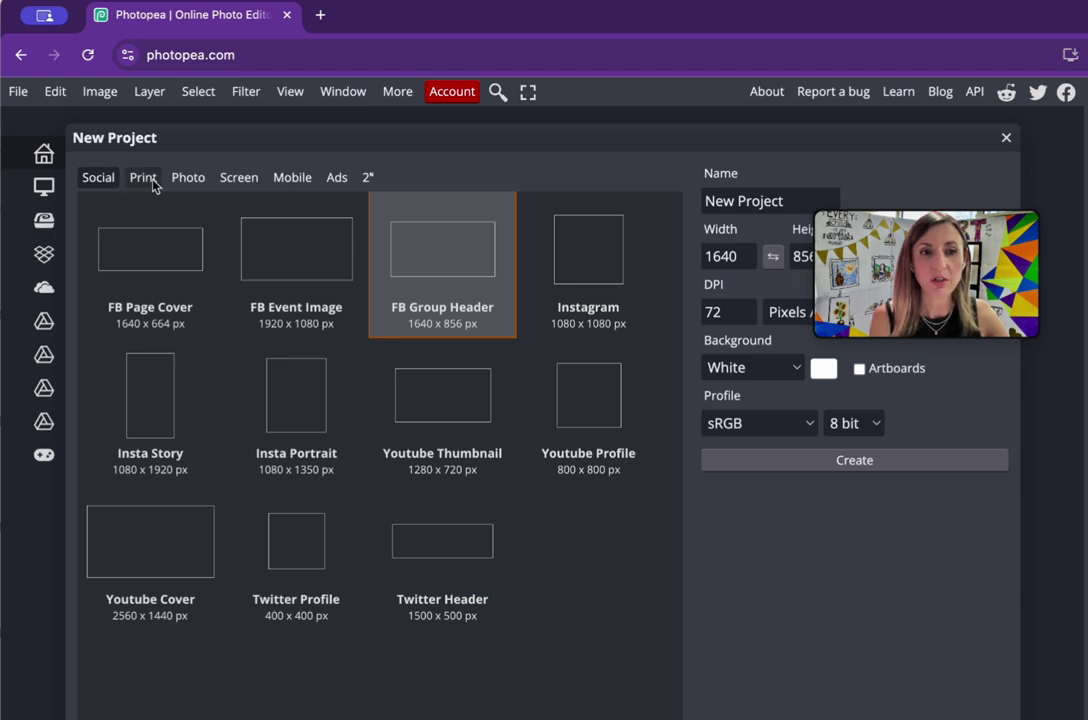
left_click(149, 182)
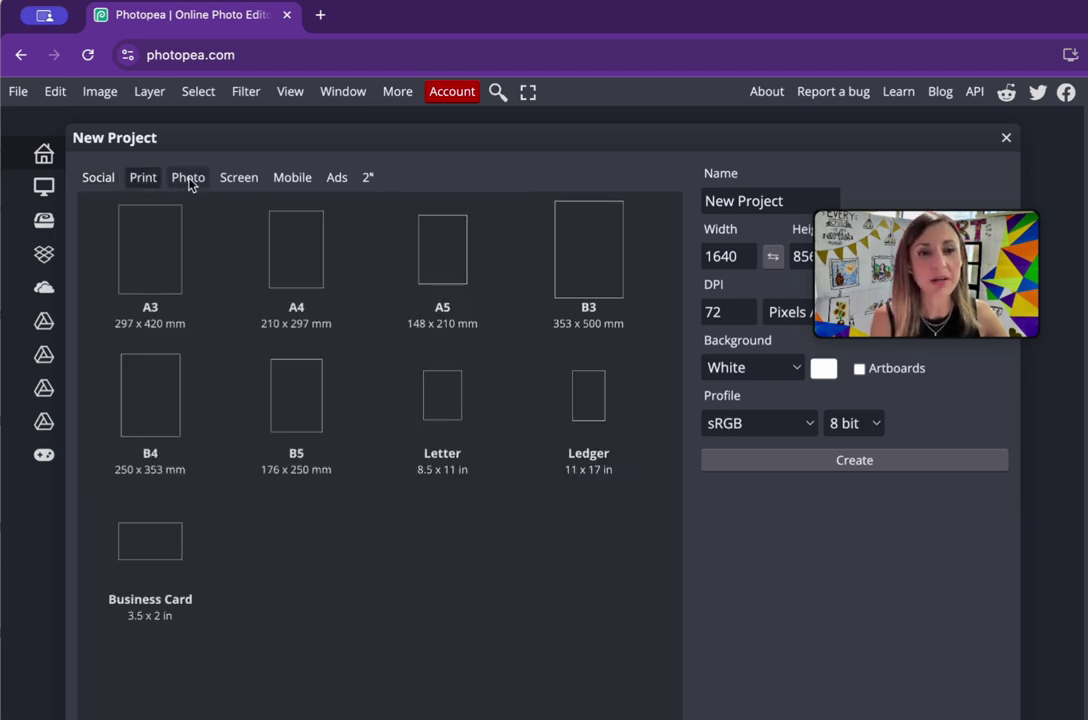
left_click(190, 182)
left_click(248, 180)
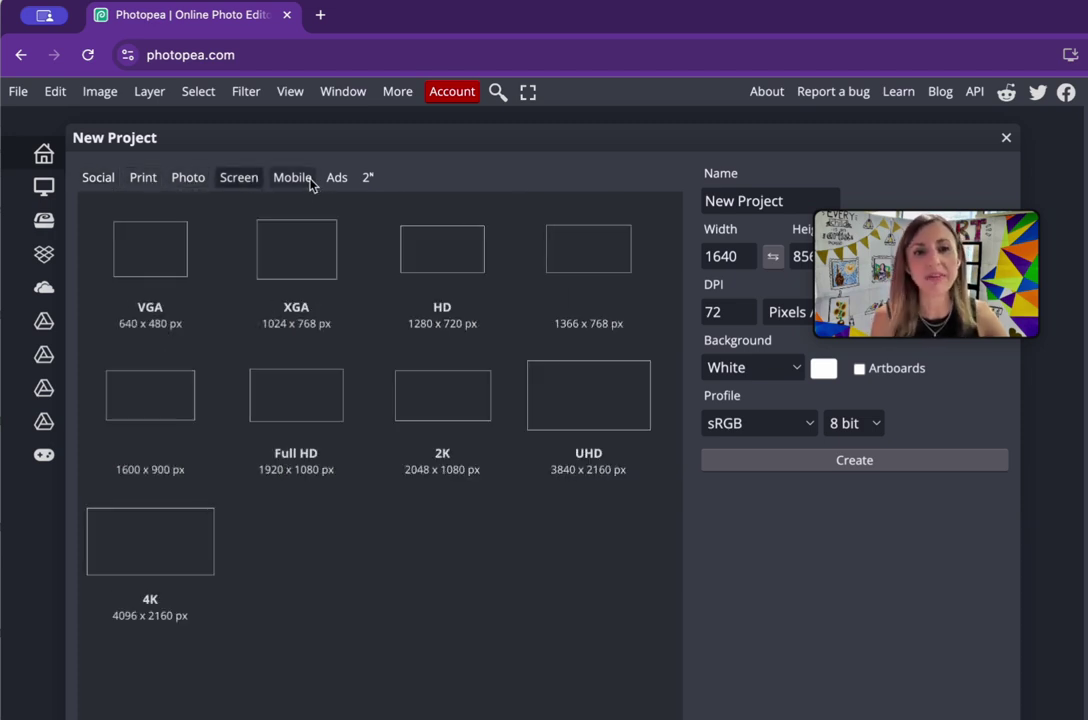
left_click(310, 183)
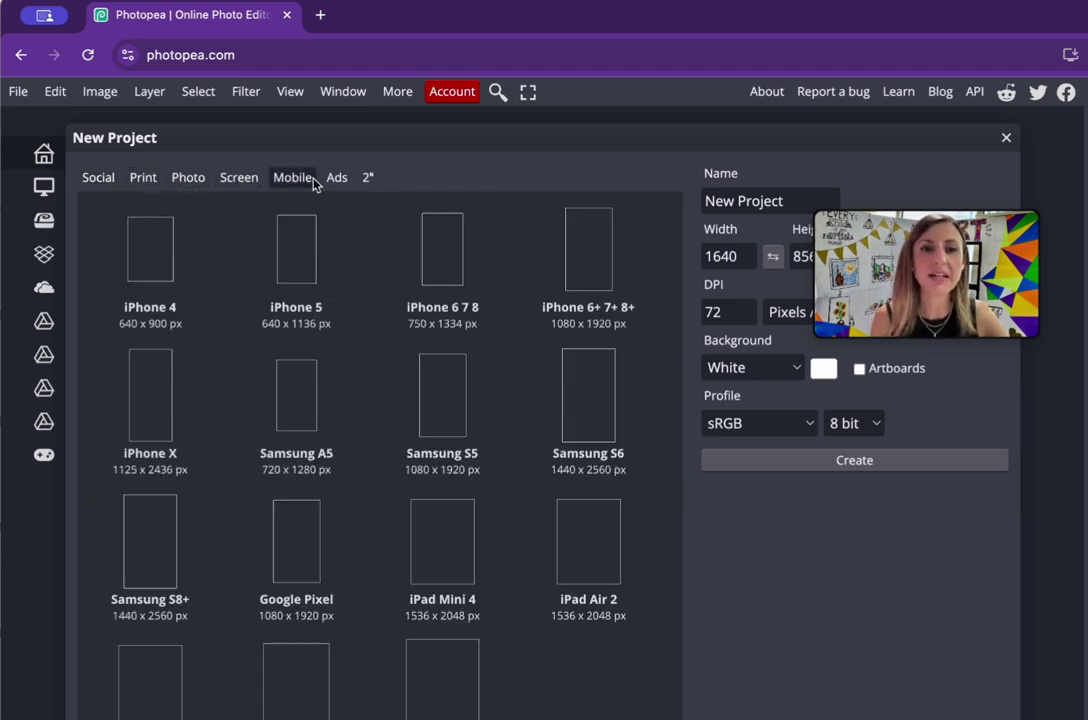
left_click(99, 180)
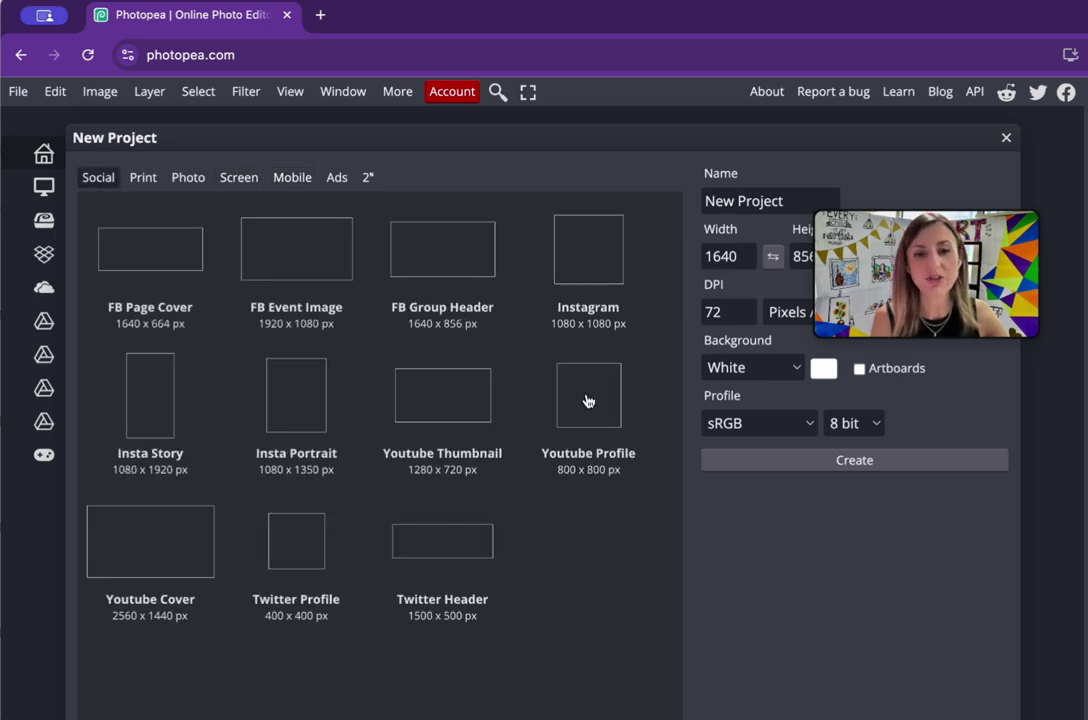
double_click(588, 238)
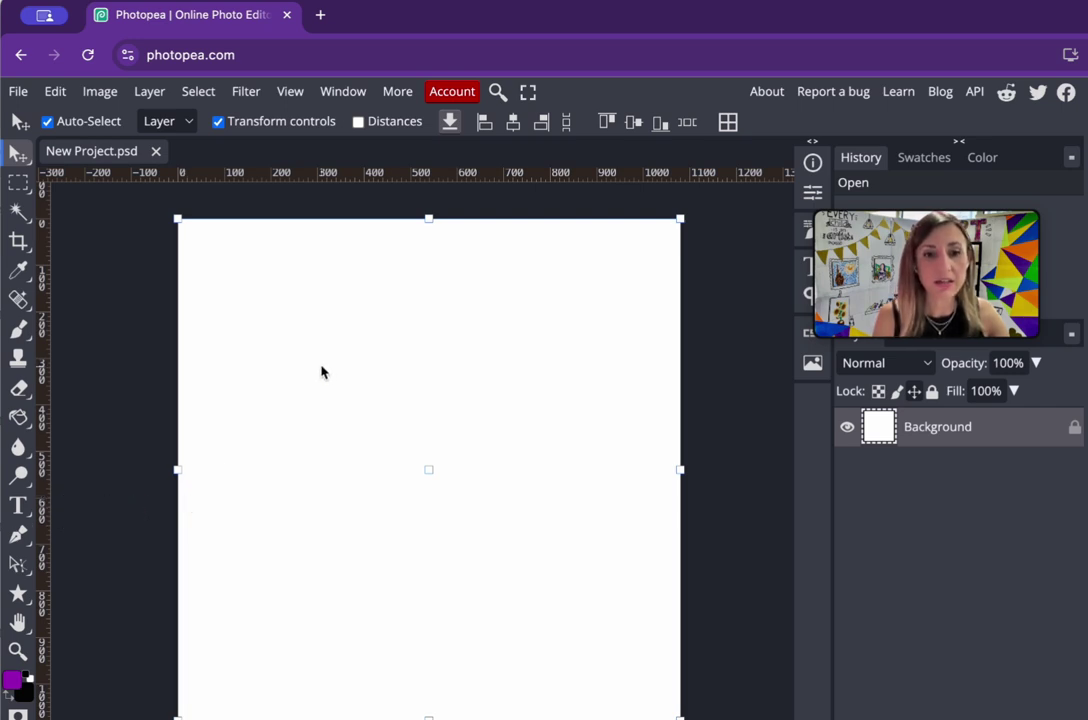
Step: Add a text layer reading "Hola" in the left half of the canvas, slightly above its middle
key("t")
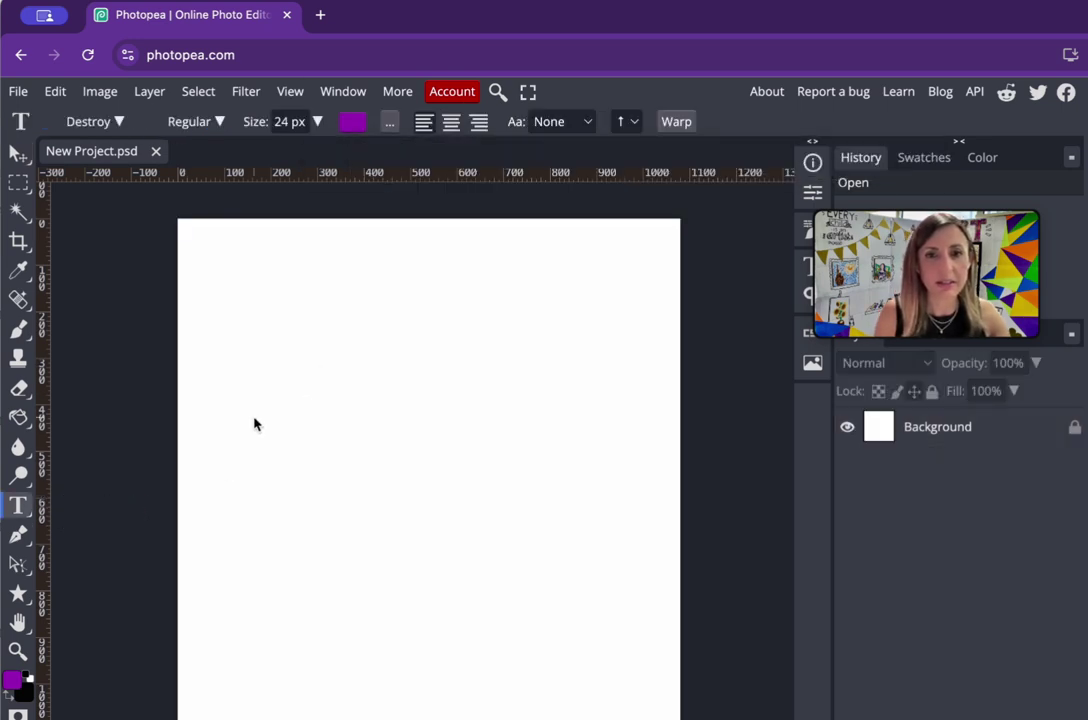
left_click(254, 424)
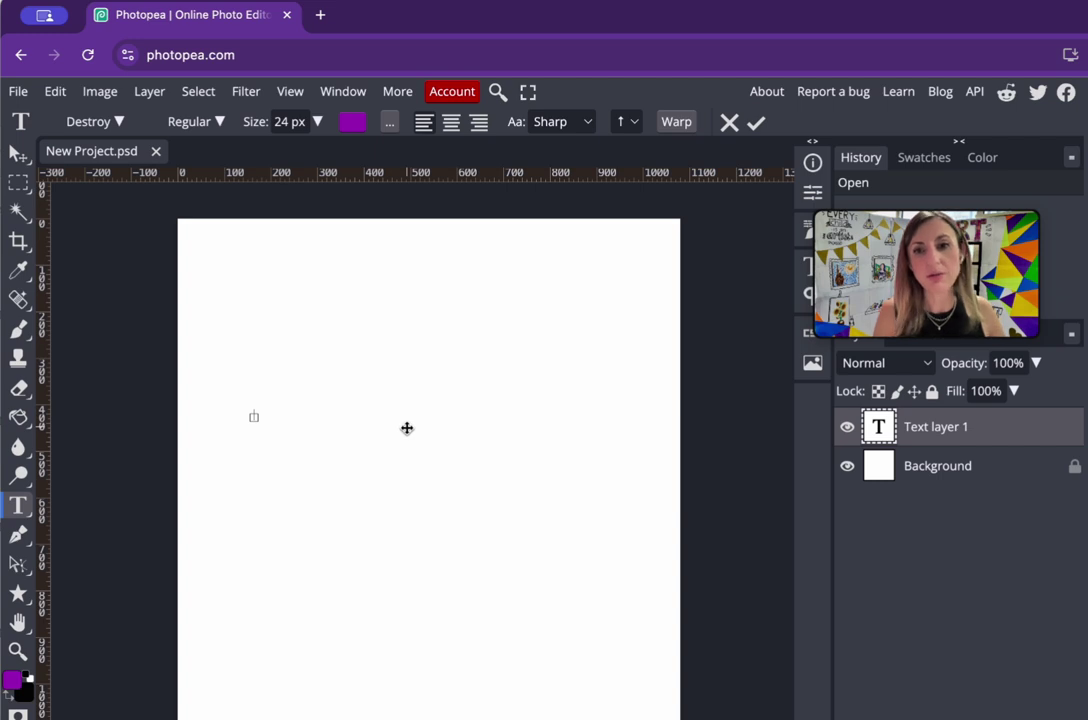
type("HOI")
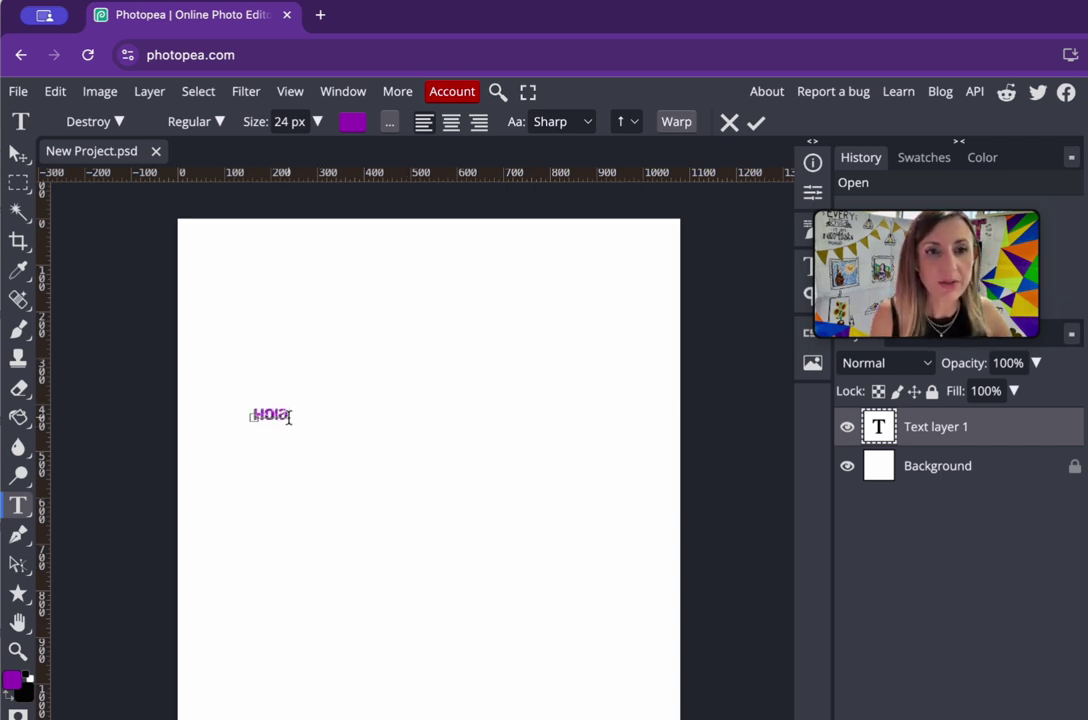
Step: Enlarge the whole word "Hola" to a font size of 150 px
left_click_drag(278, 413, 254, 411)
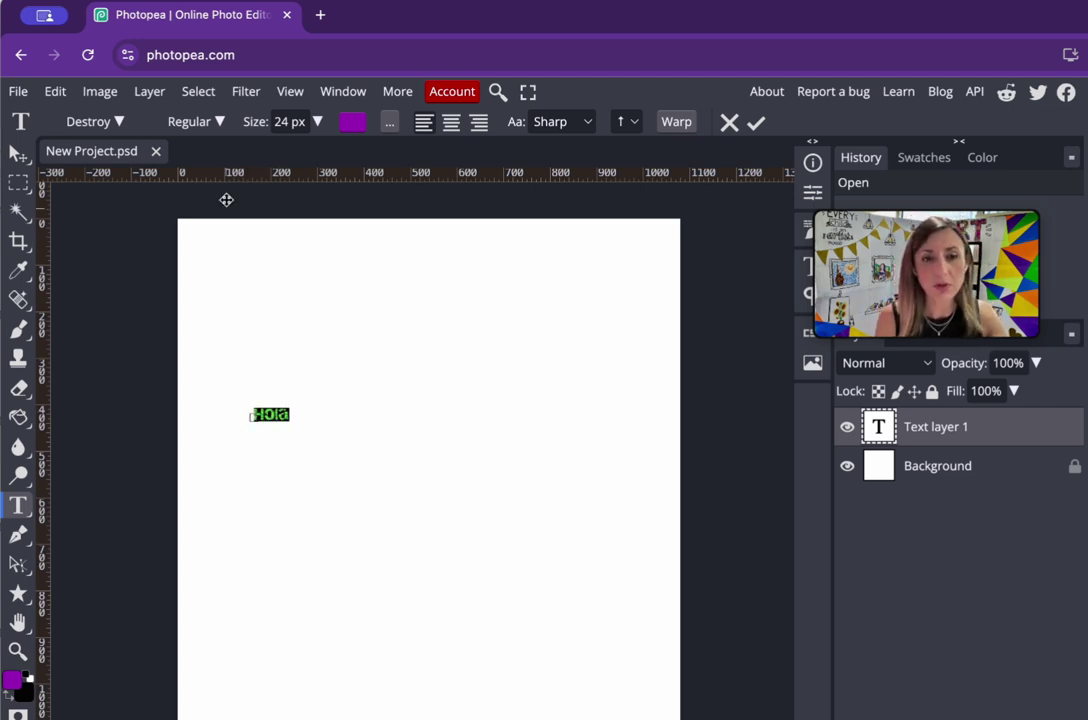
left_click(290, 121)
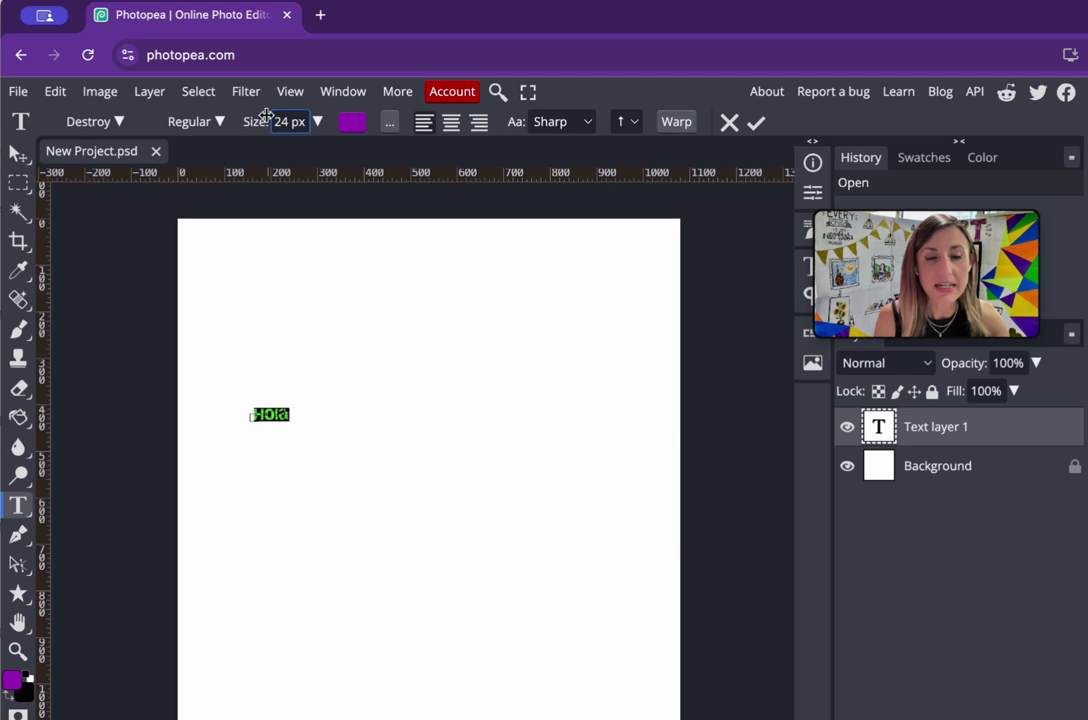
left_click(317, 121)
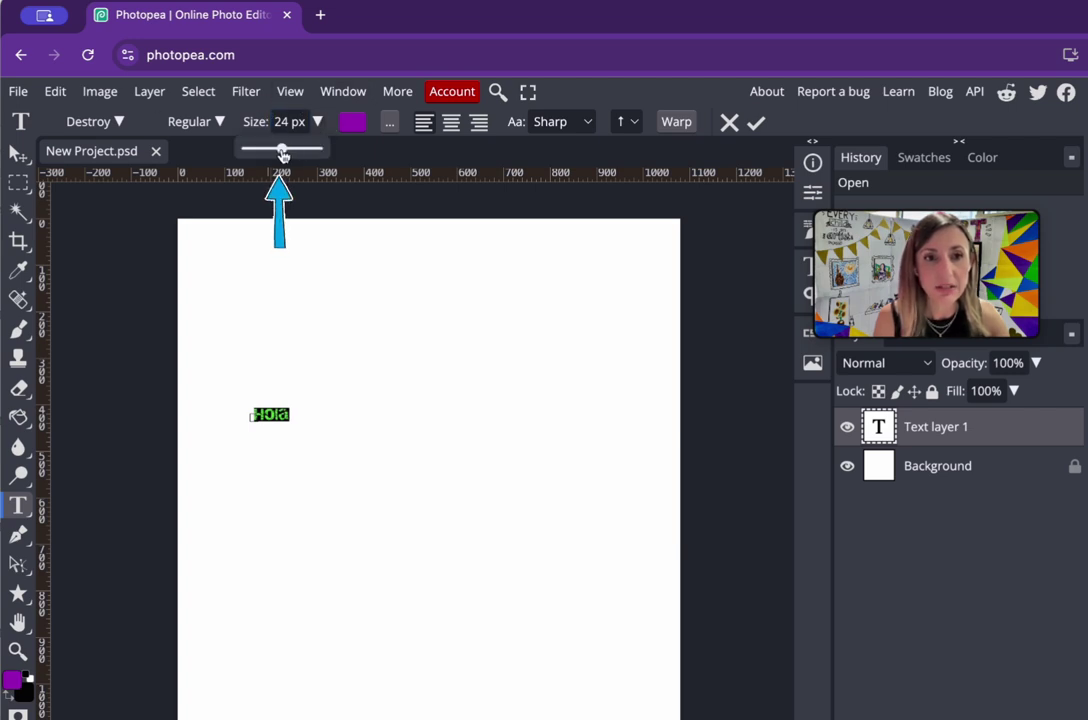
left_click_drag(283, 150, 333, 158)
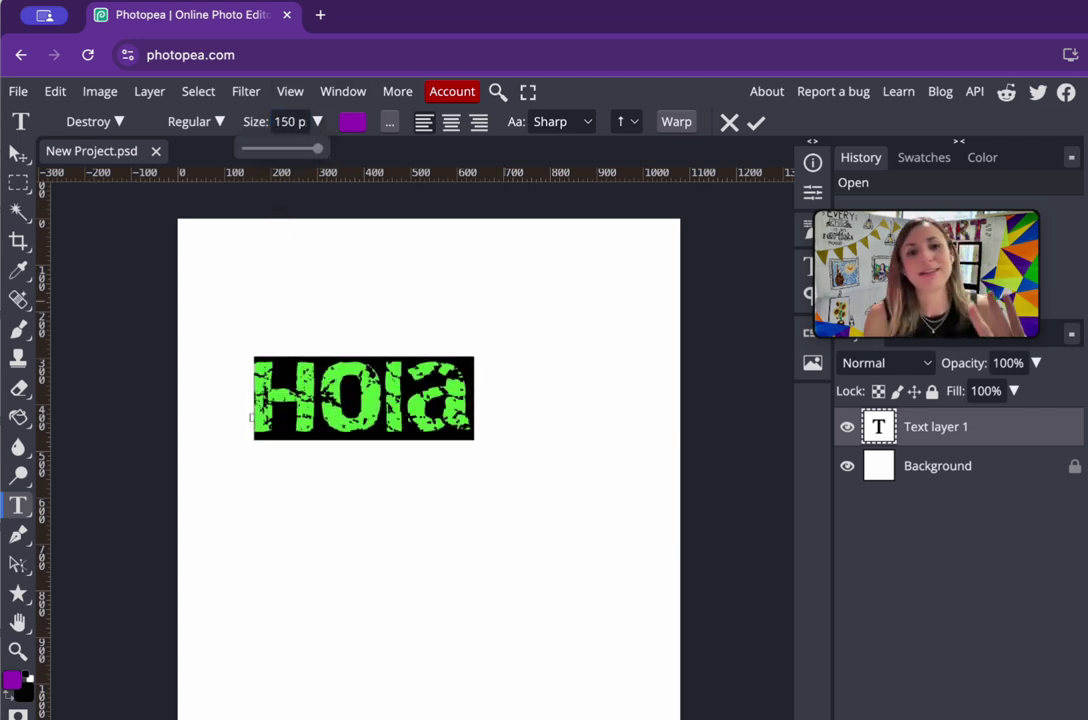
Step: Replace the lowercase "l" in the word with a capital "L" so the text reads "HoLa"
left_click(434, 400)
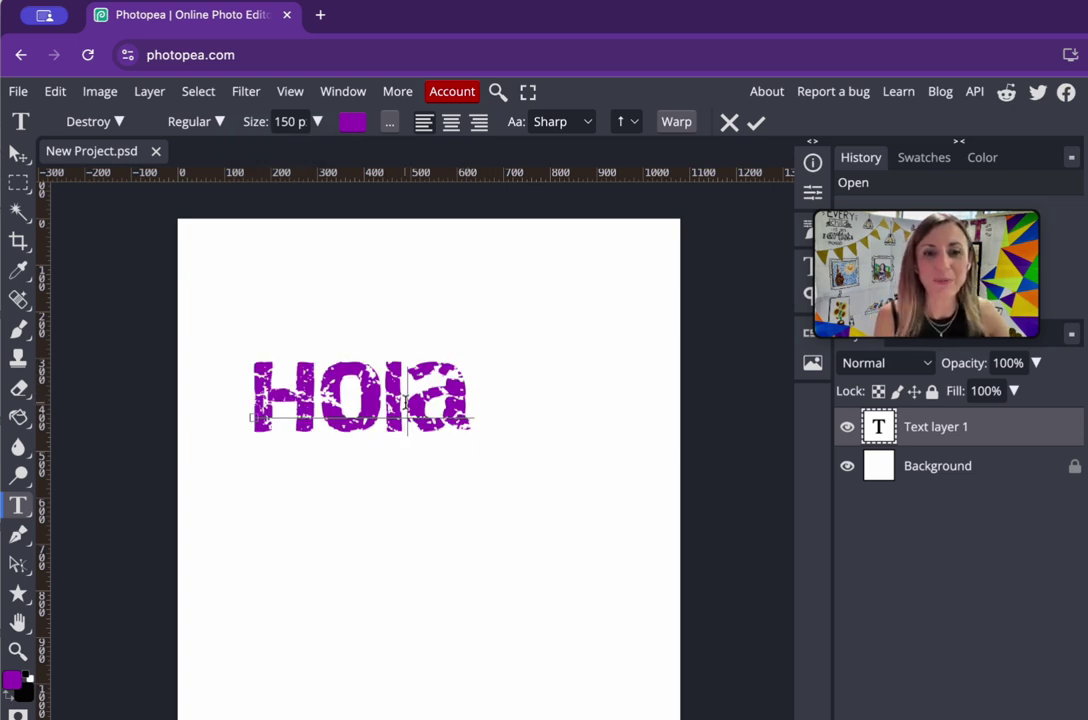
left_click_drag(405, 400, 387, 400)
type("L")
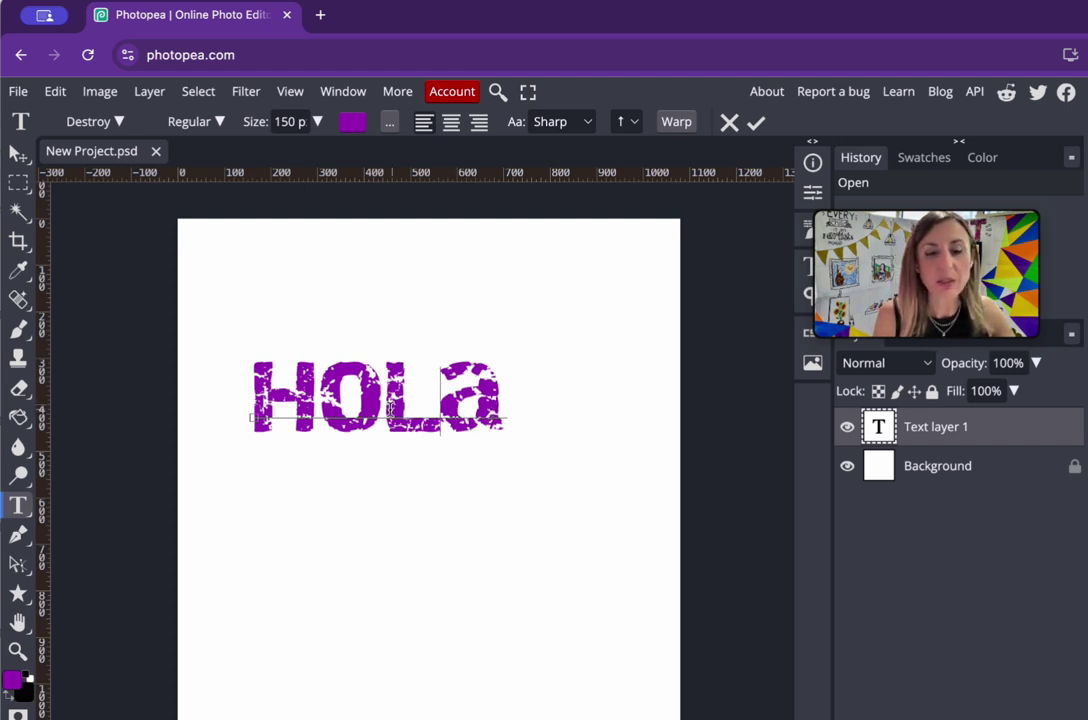
left_click(356, 400)
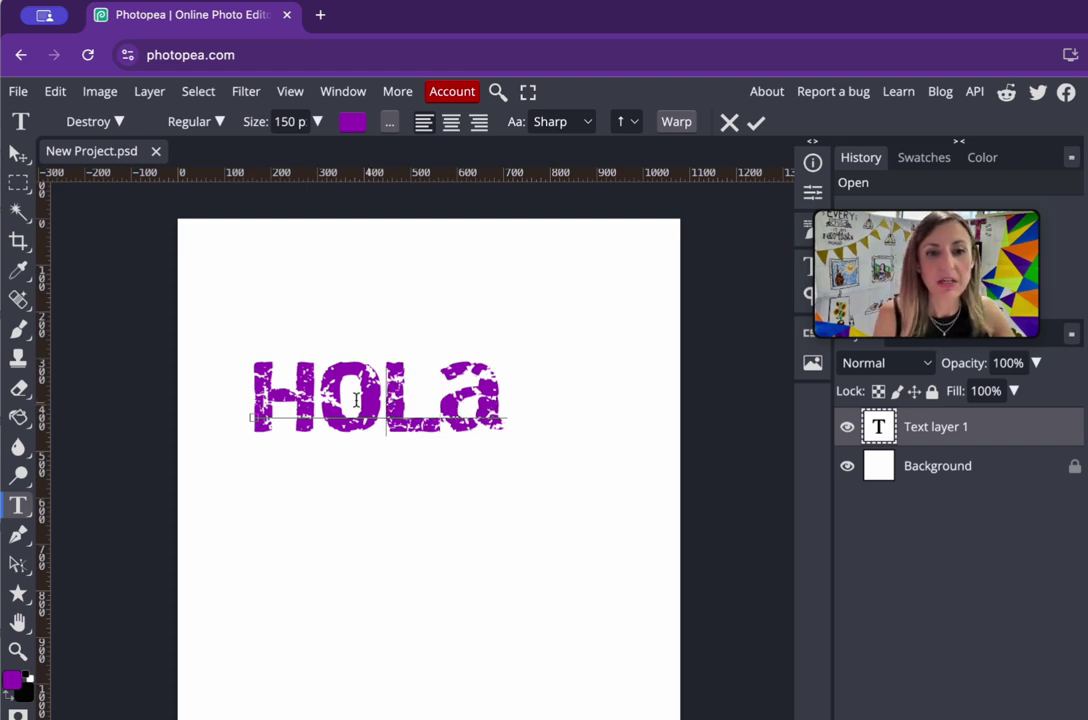
left_click(95, 121)
left_click(378, 390)
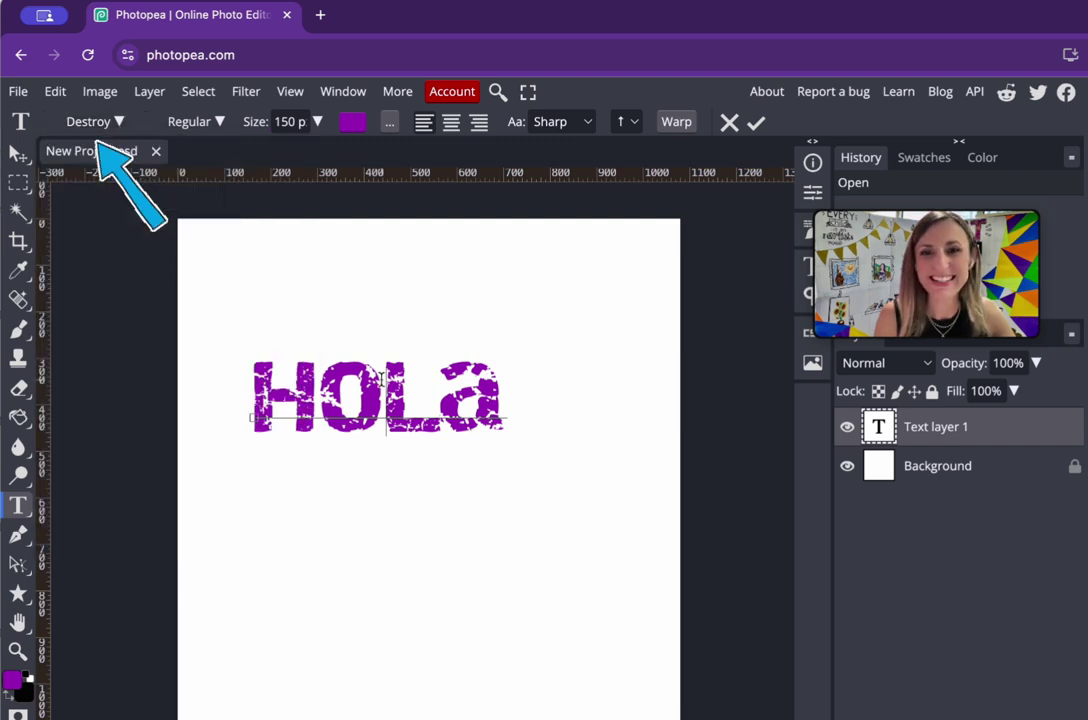
left_click_drag(378, 400, 331, 397)
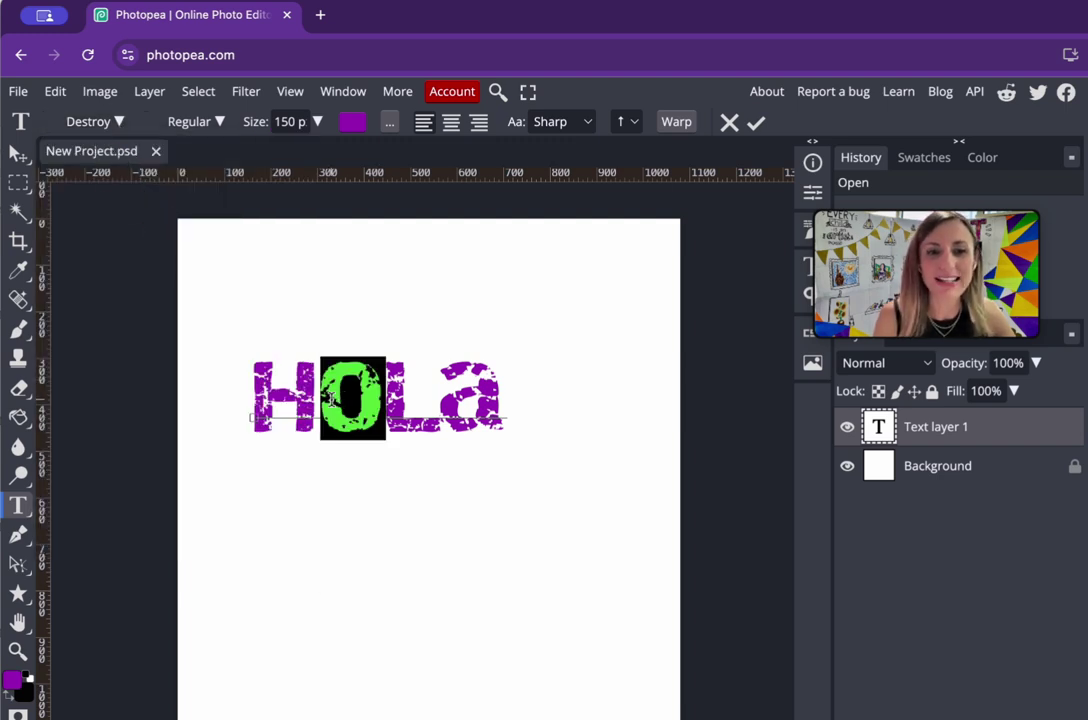
Step: Select the whole word "HoLa" and try the Charmonman font on it
left_click_drag(256, 394, 500, 444)
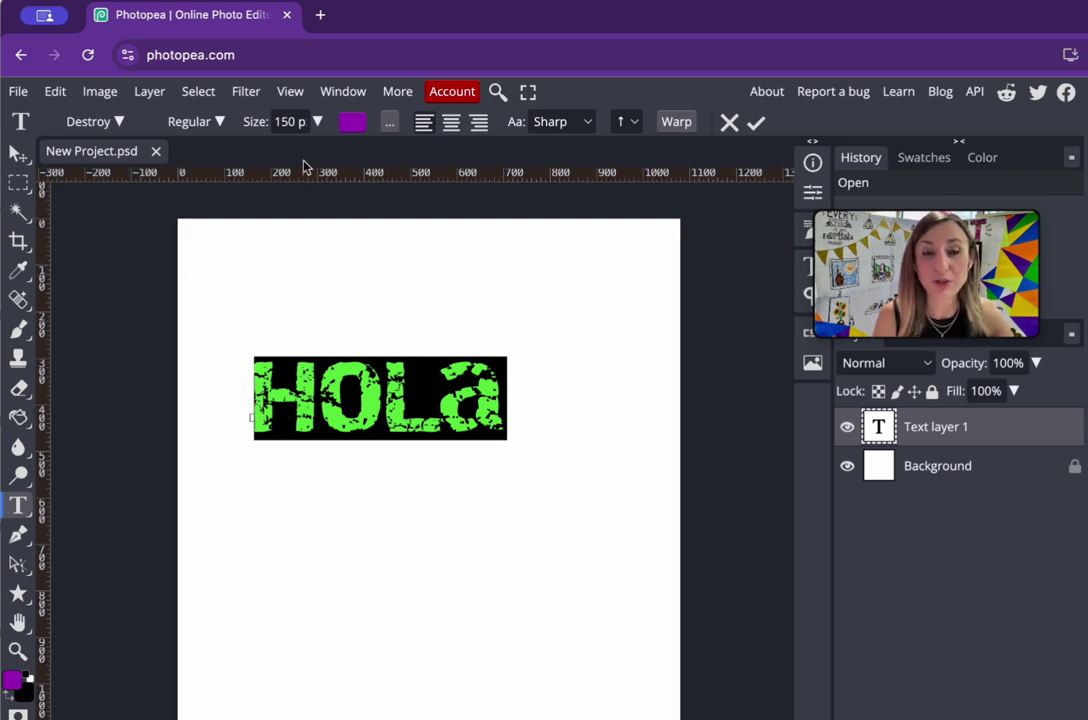
left_click(115, 121)
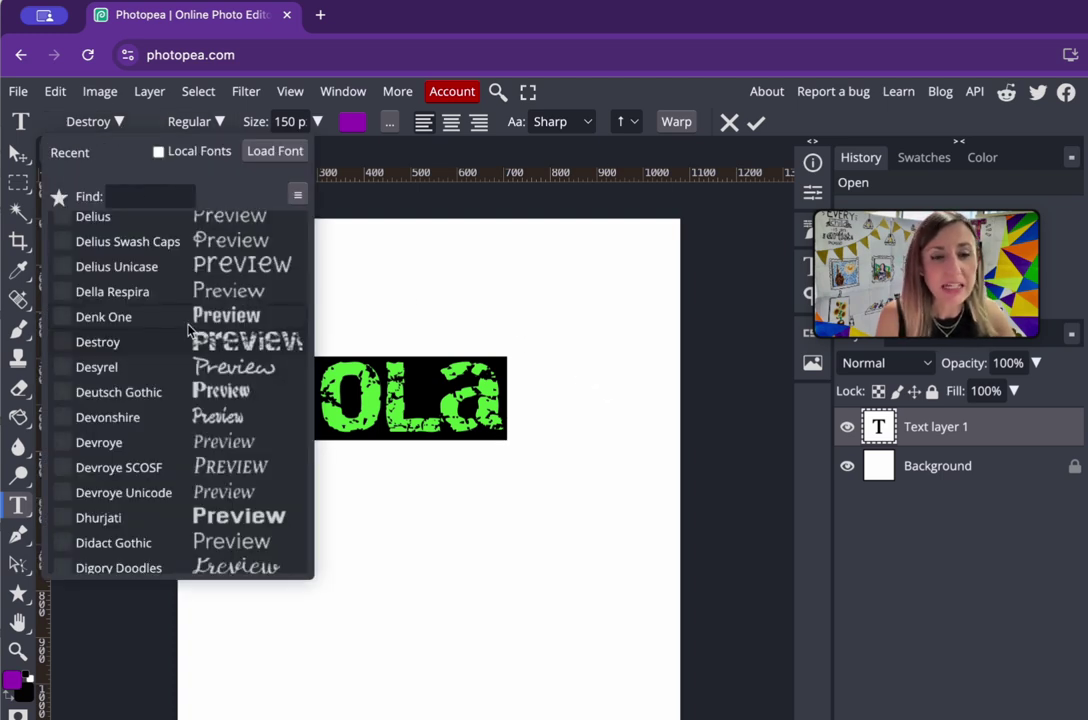
scroll(242, 416, "down", 8)
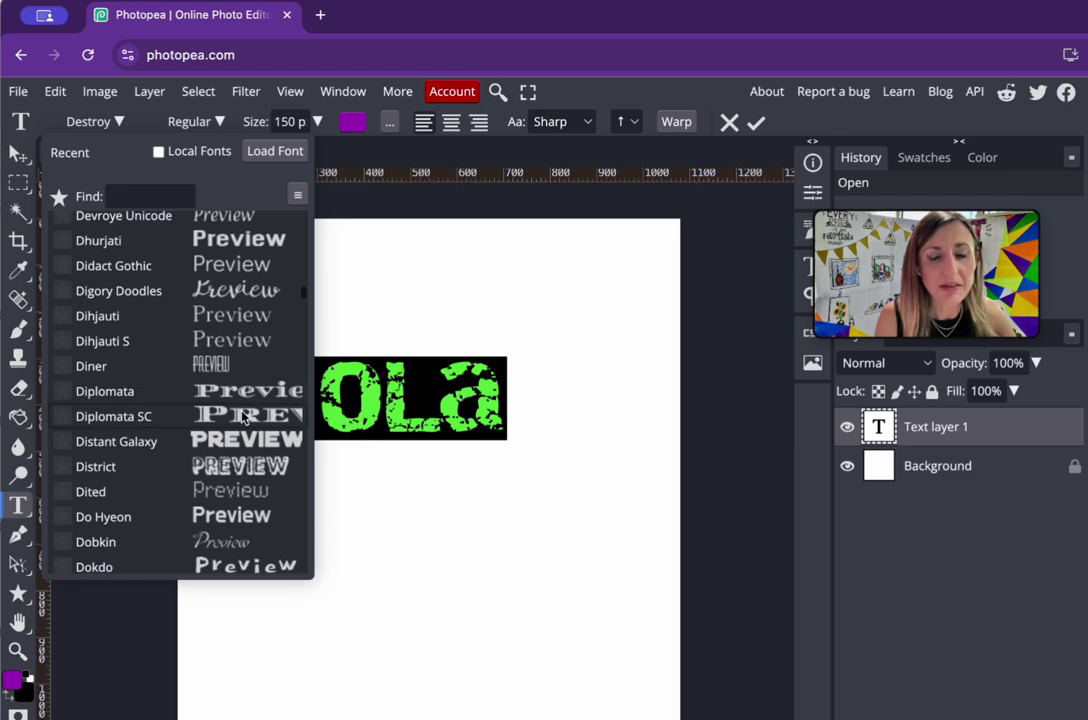
scroll(242, 416, "up", 15)
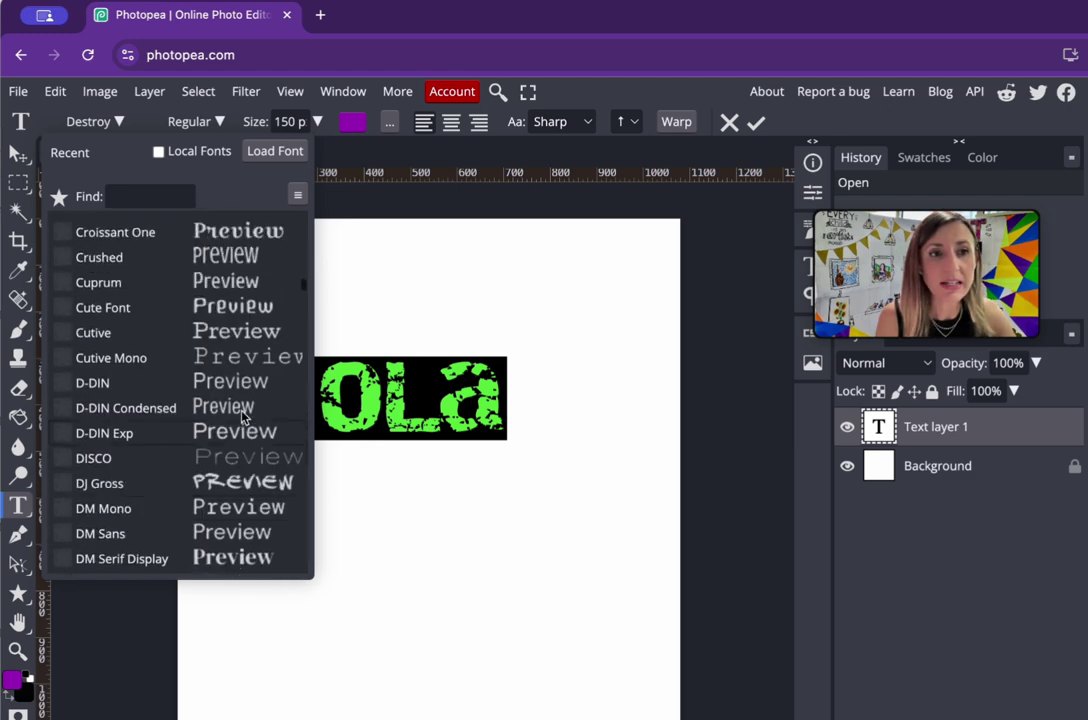
scroll(242, 416, "up", 10)
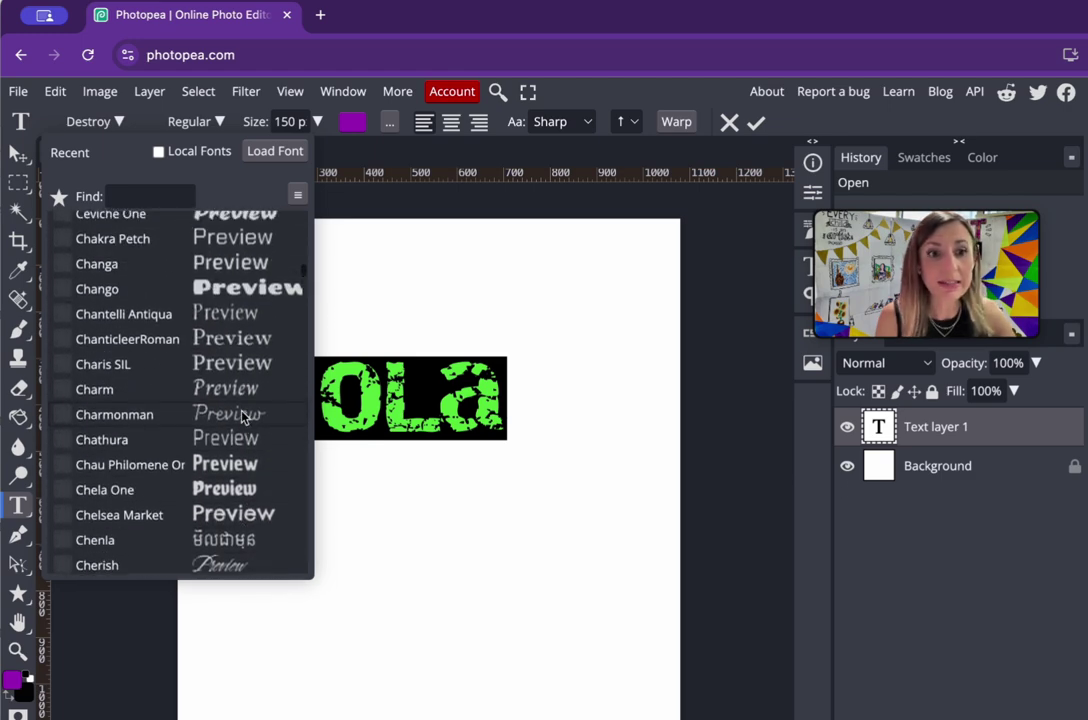
left_click(242, 413)
scroll(242, 413, "down", 3)
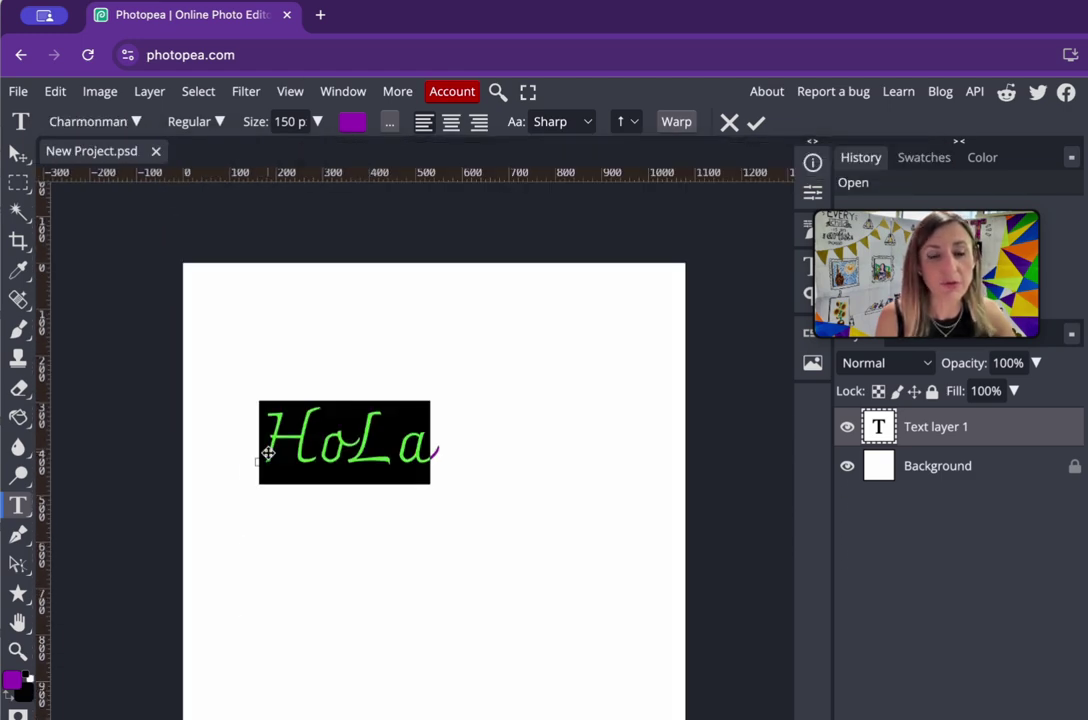
Step: Change the word's font to Comic Zine OT
left_click(137, 121)
scroll(170, 440, "down", 10)
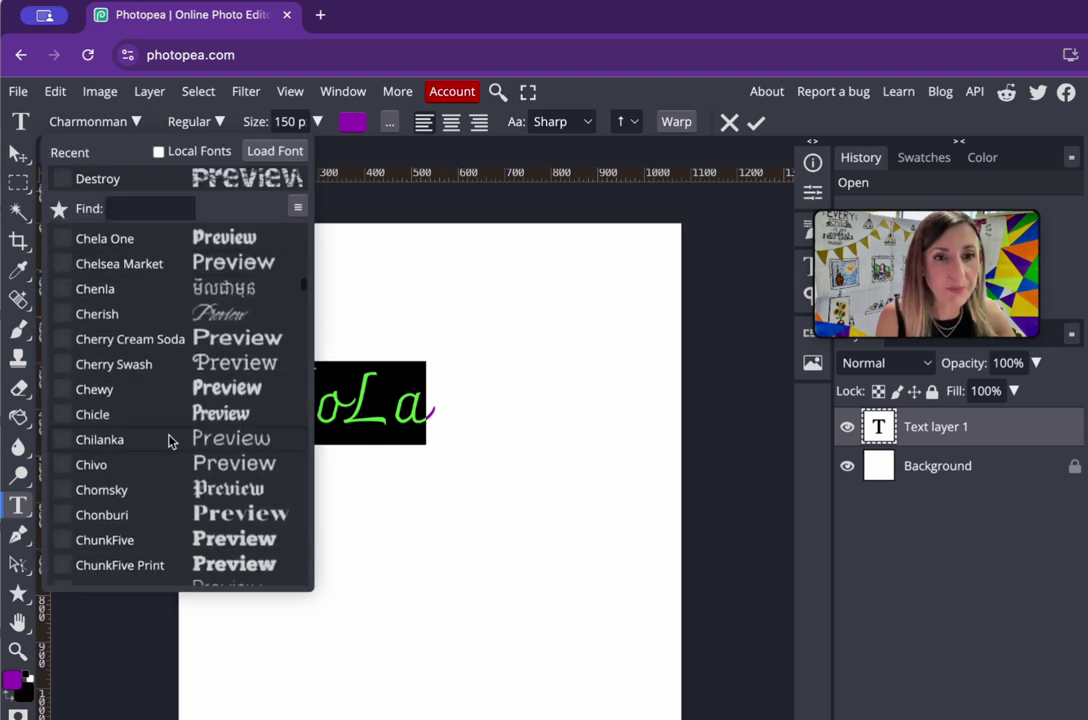
scroll(170, 440, "down", 6)
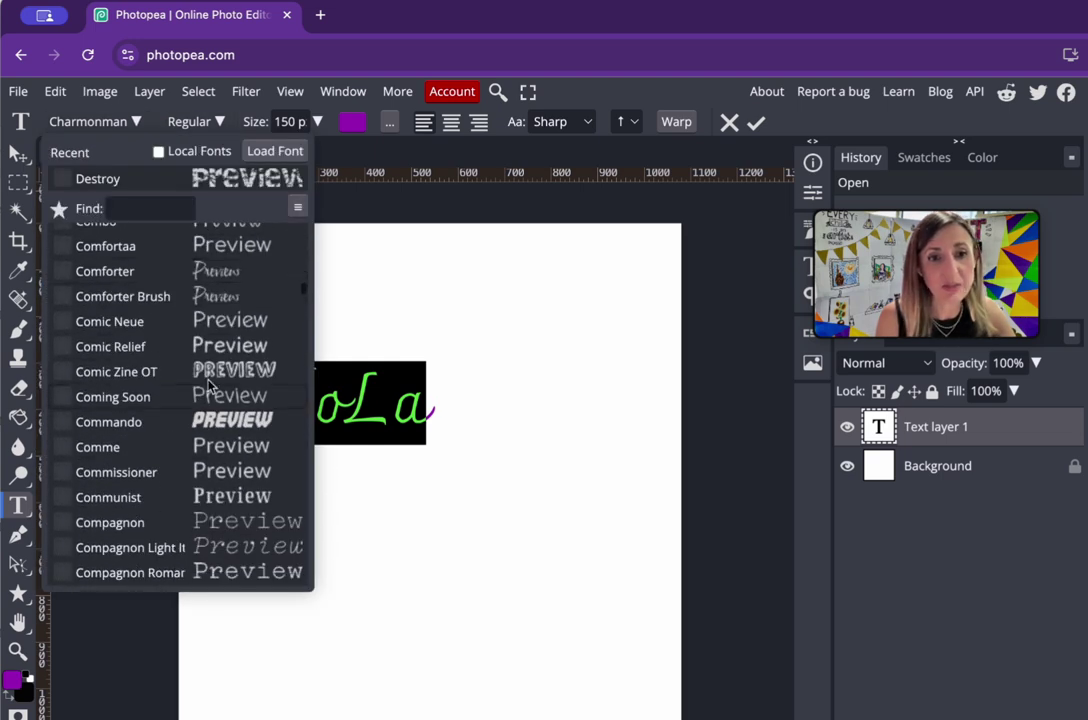
left_click(210, 372)
key("Right")
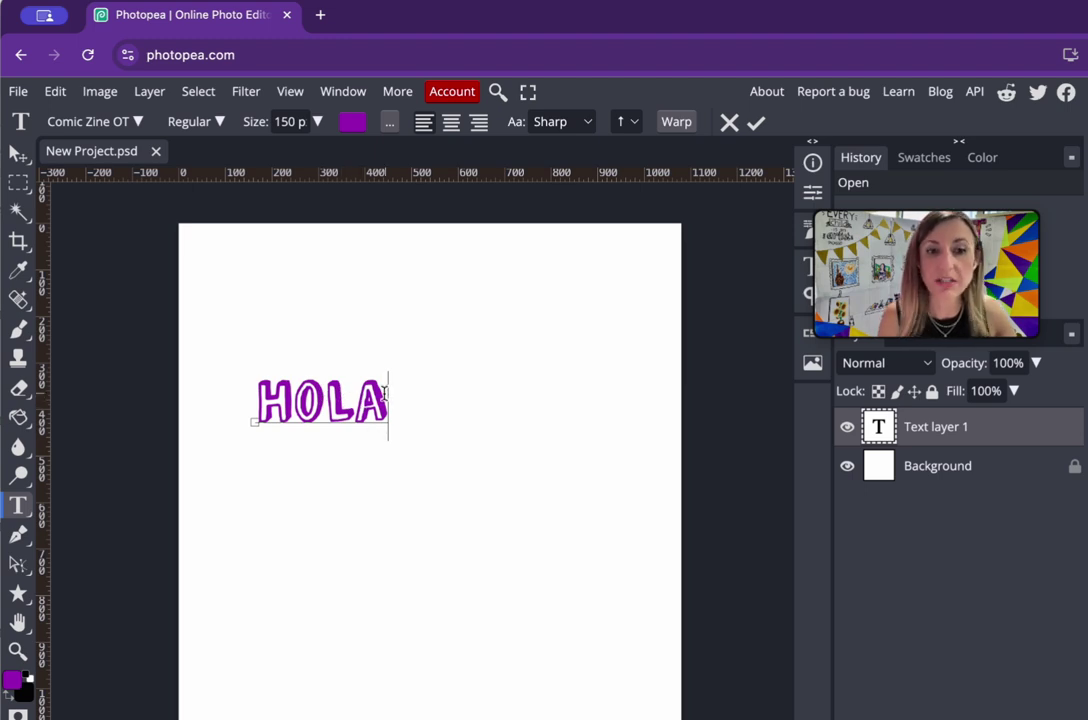
Step: Select the whole word "HoLa" and change its text colour to turquoise
left_click_drag(384, 392, 245, 387)
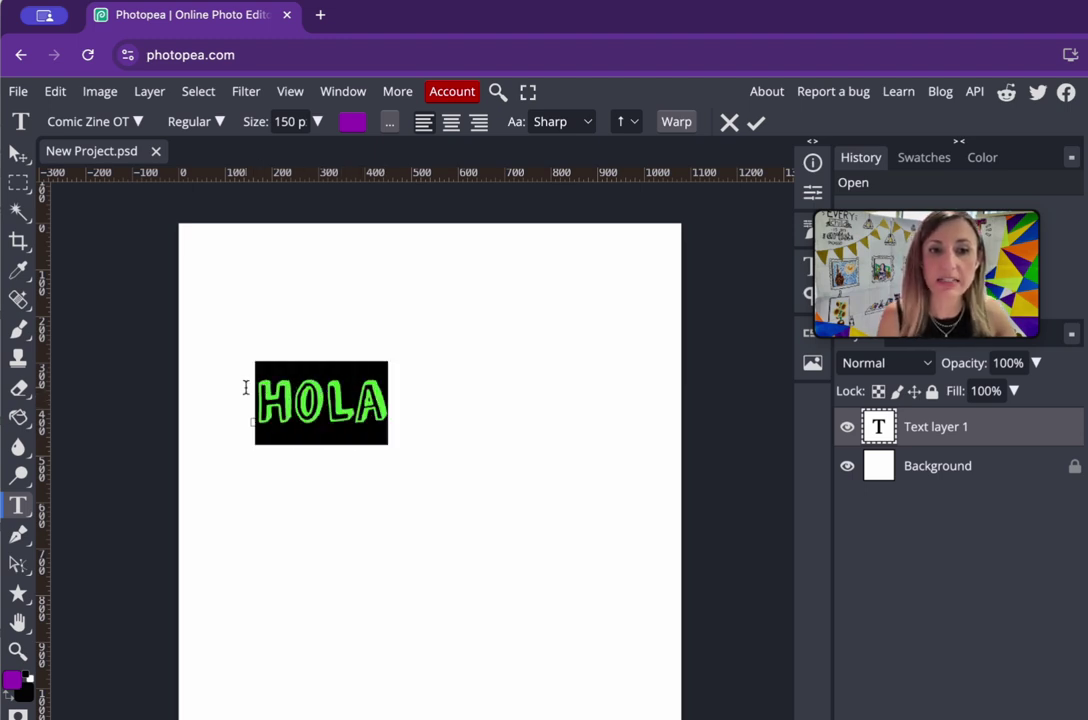
left_click(353, 123)
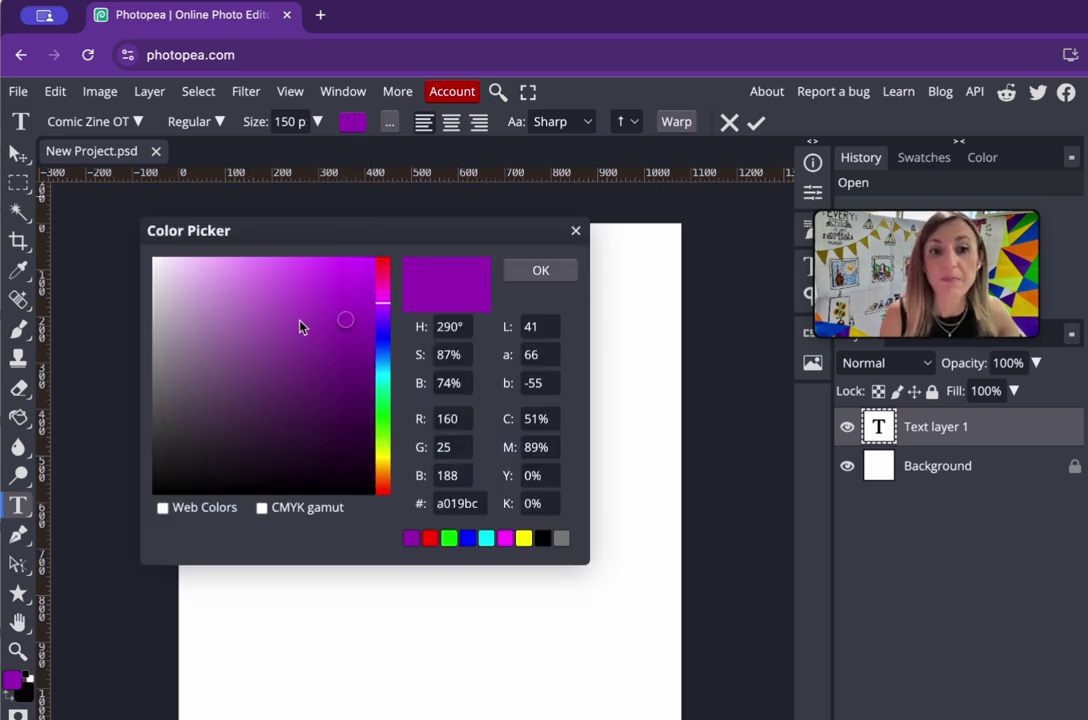
mouse_move(381, 418)
left_mouse_down()
mouse_move(385, 503)
mouse_move(383, 260)
mouse_move(366, 349)
mouse_move(265, 450)
mouse_move(355, 452)
mouse_move(318, 368)
left_mouse_up()
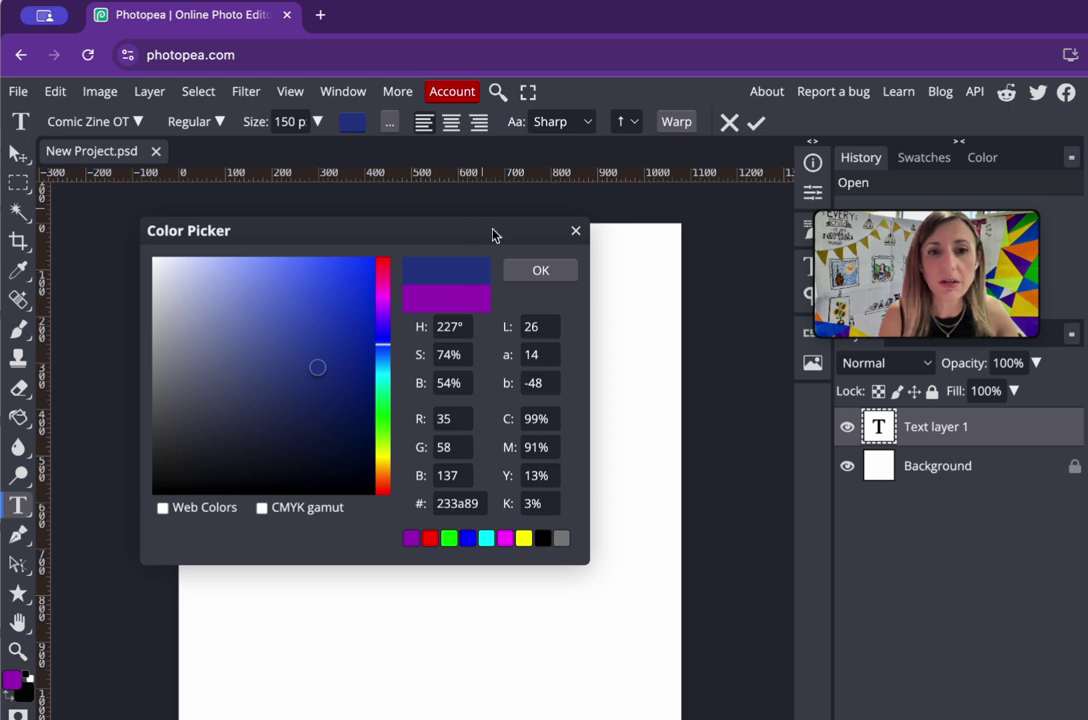
left_click_drag(310, 375, 329, 292)
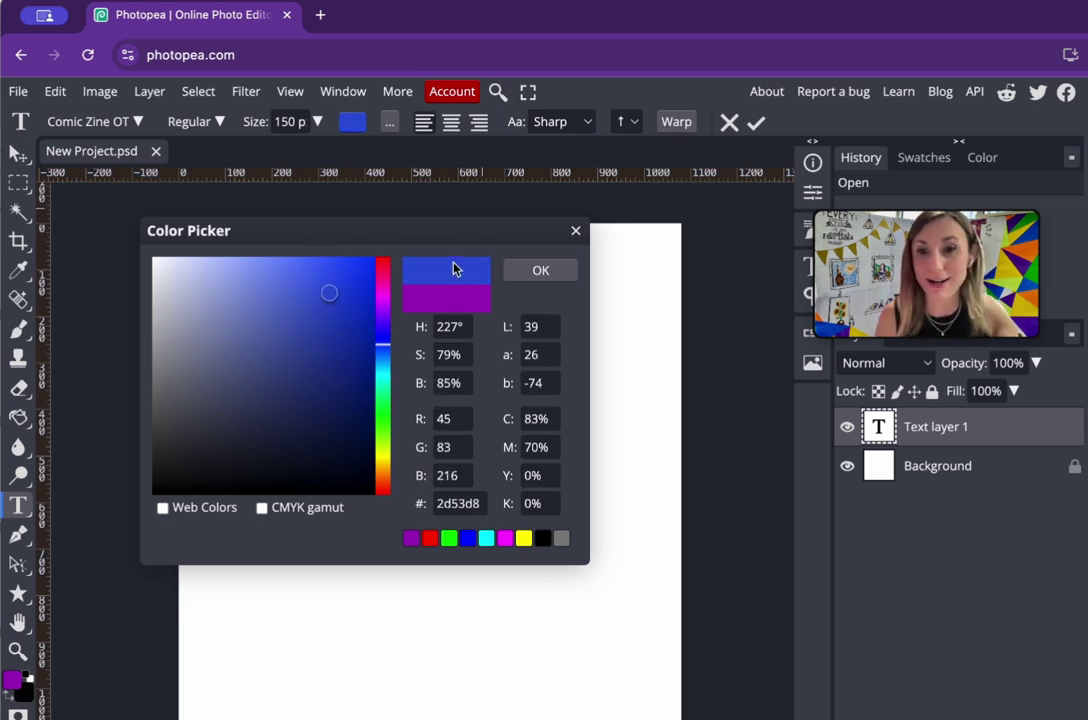
key("Escape")
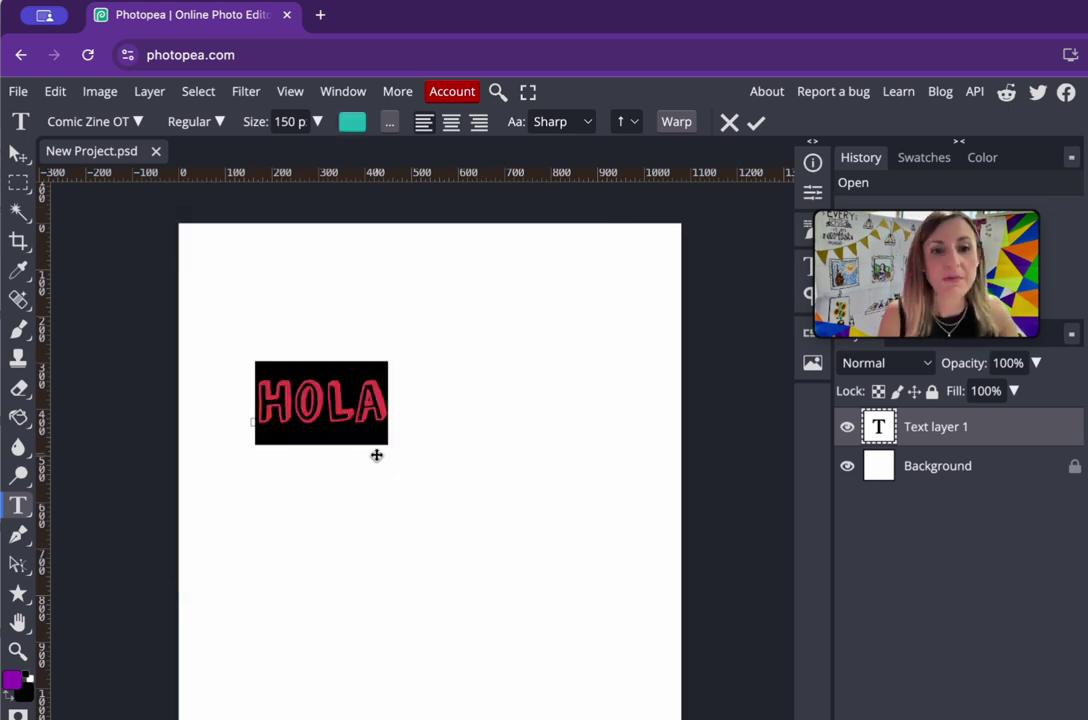
Step: Commit the text edit and move the "HoLa" layer up and to the right, towards the canvas's upper middle
left_click(15, 152)
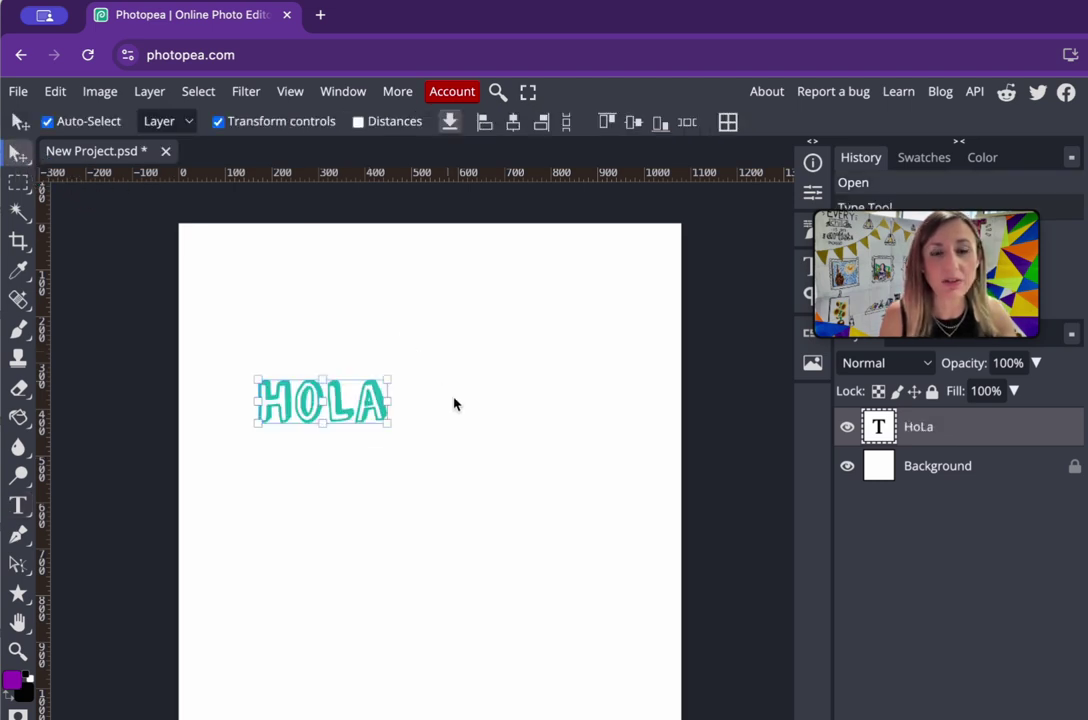
left_click_drag(357, 405, 407, 365)
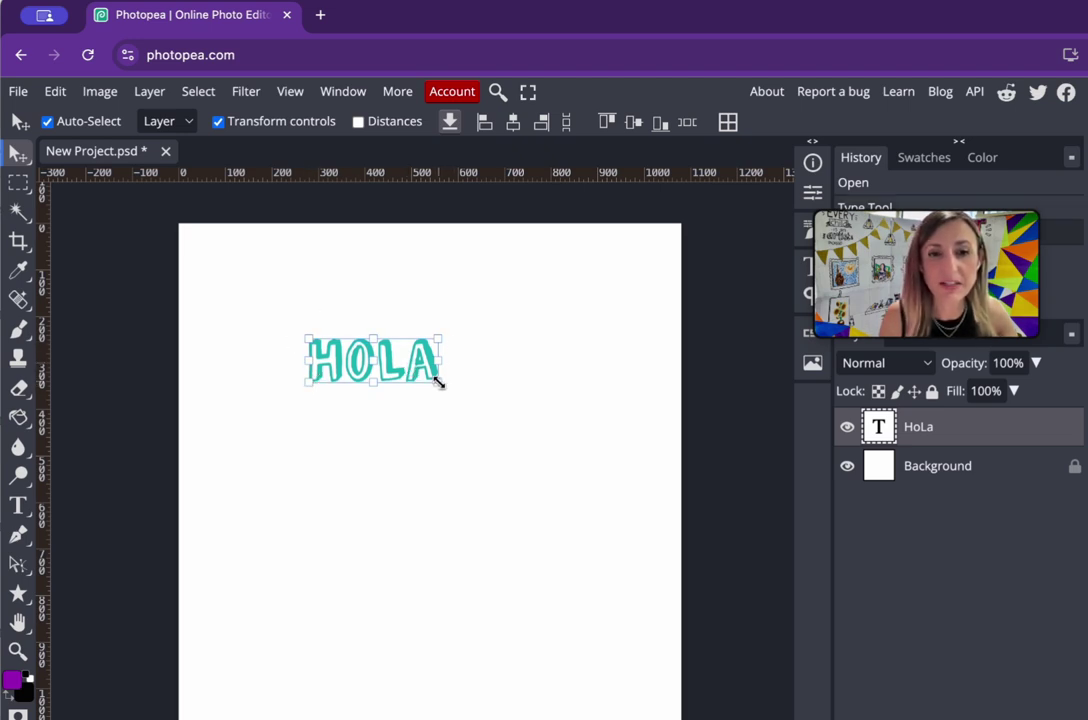
Step: Enlarge the "HoLa" text layer to about 277% and rotate it to about -8.8°
left_click_drag(438, 379, 259, 464)
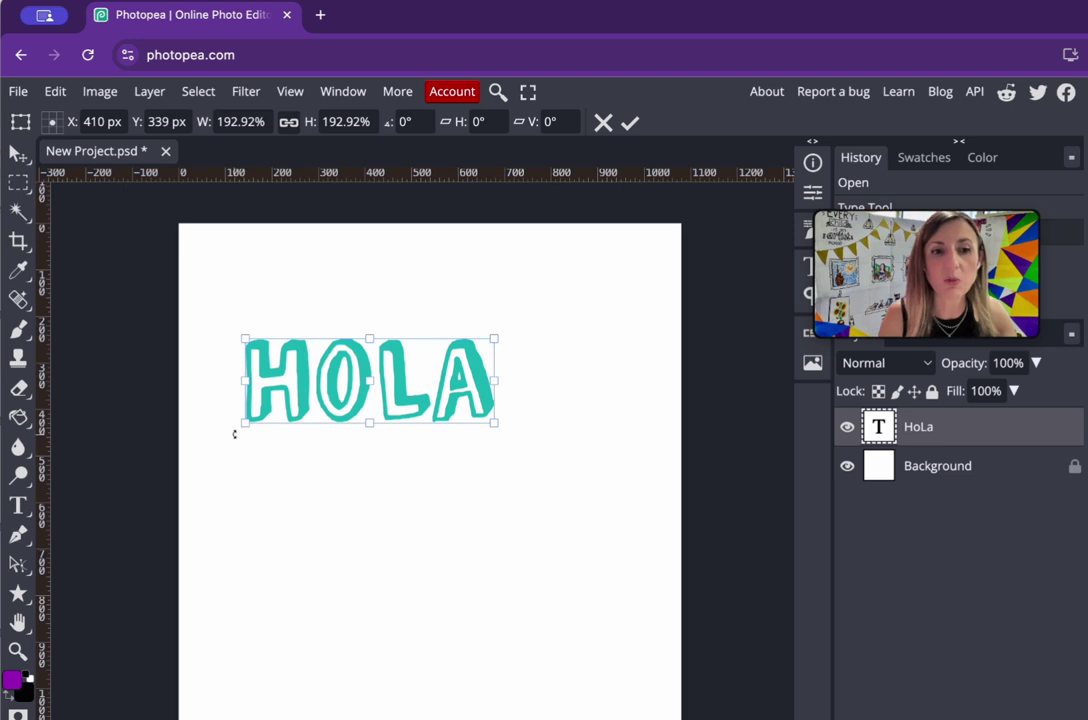
left_click_drag(234, 434, 400, 415)
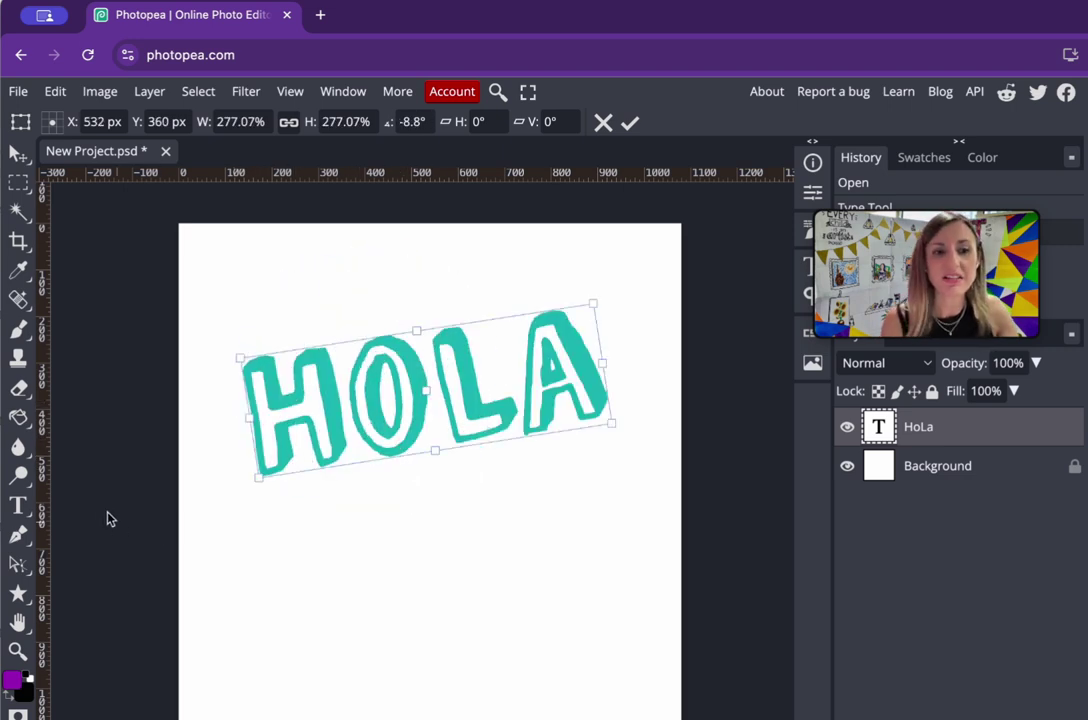
Step: Select only the letter H of "HoLa" and change its font to Costura Rg
left_click(18, 505)
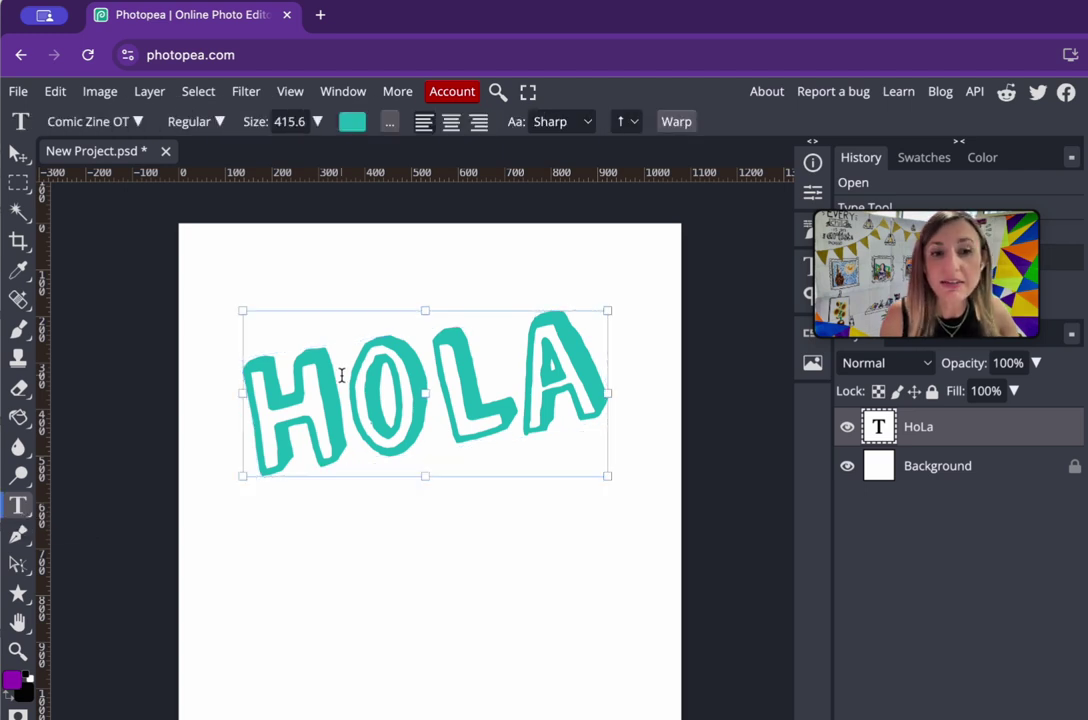
left_click_drag(341, 375, 278, 375)
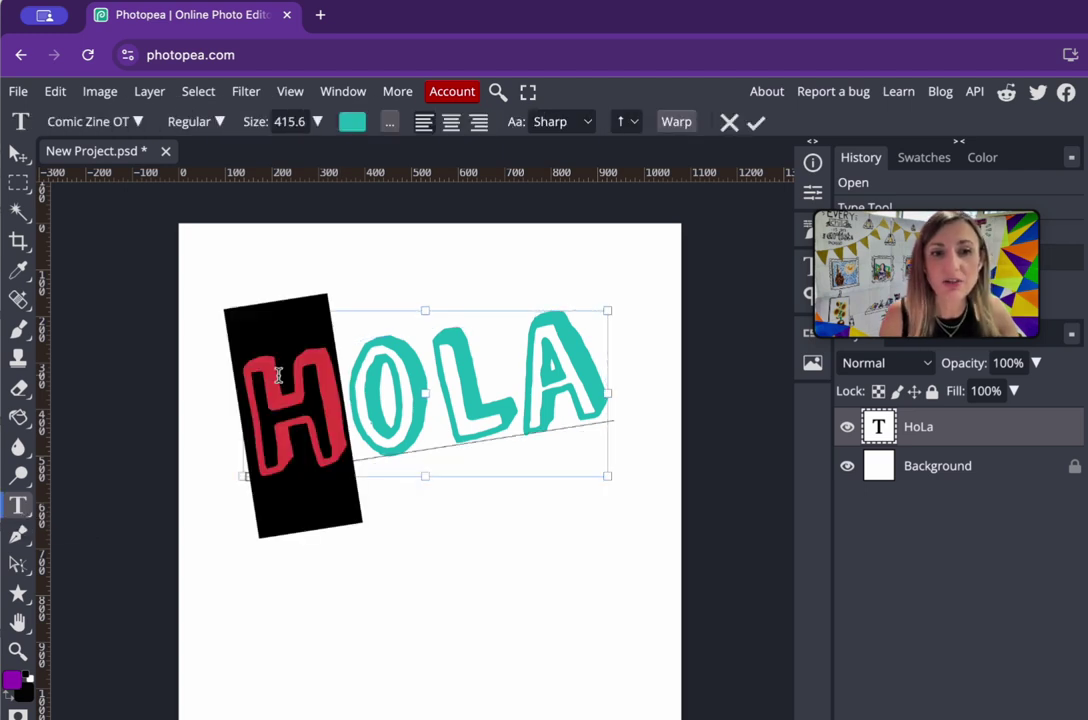
left_click(140, 121)
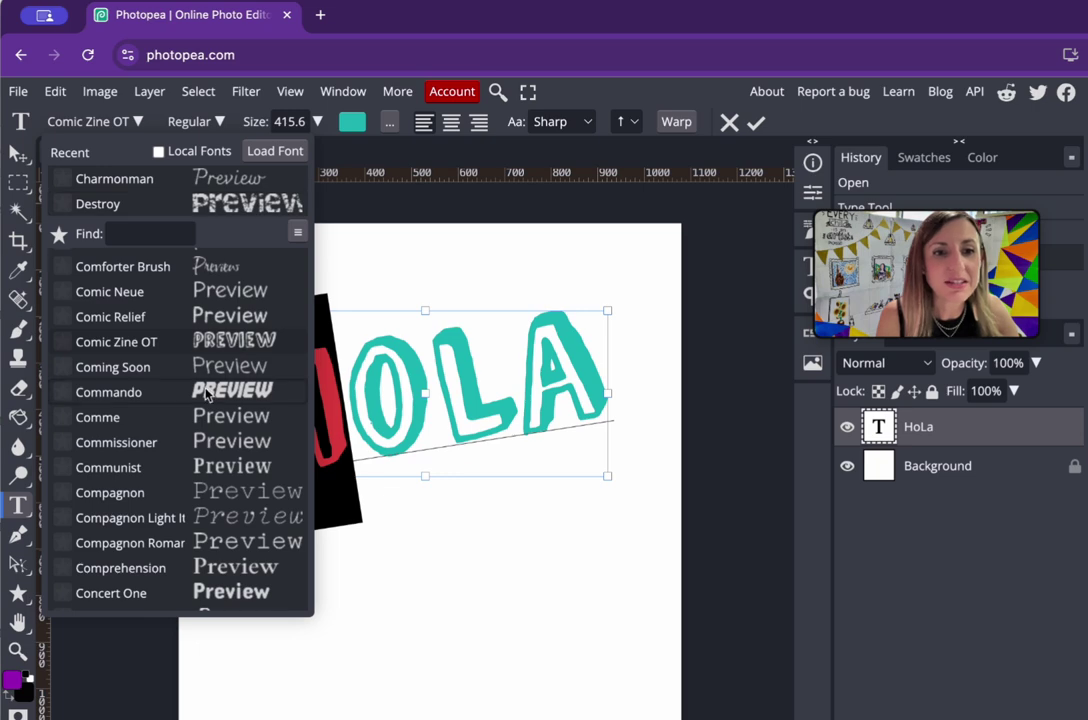
scroll(212, 548, "down", 10)
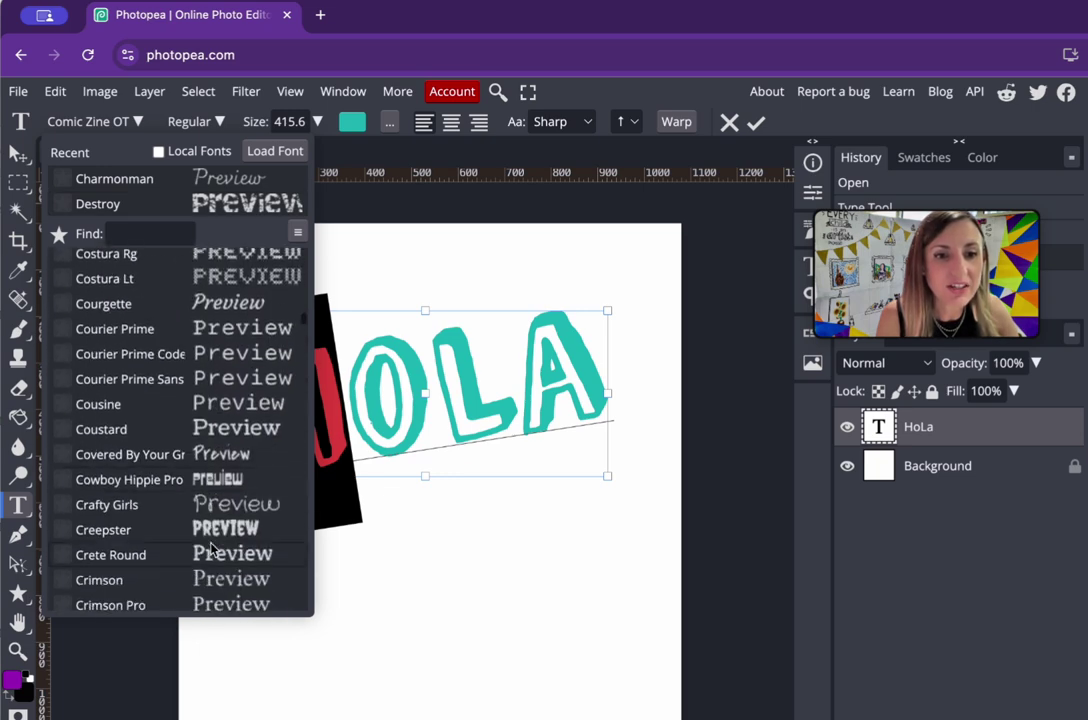
scroll(216, 343, "up", 1)
left_click(190, 293)
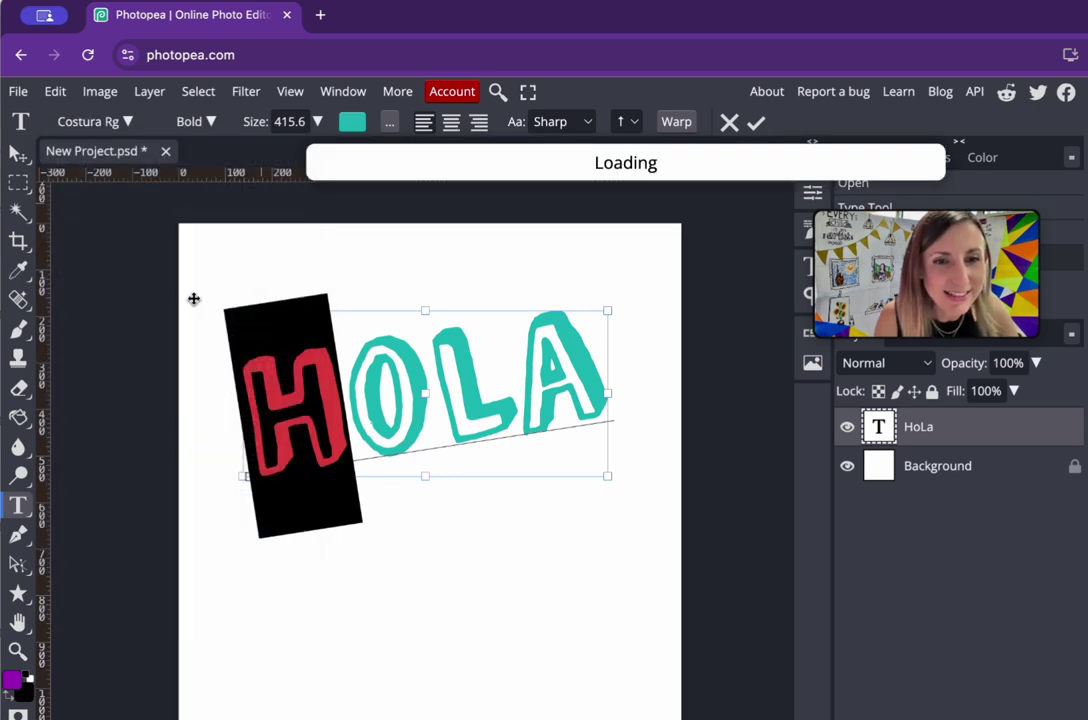
Step: Select only the letter L of "HoLa" and change its font to Cookie
left_click(478, 405)
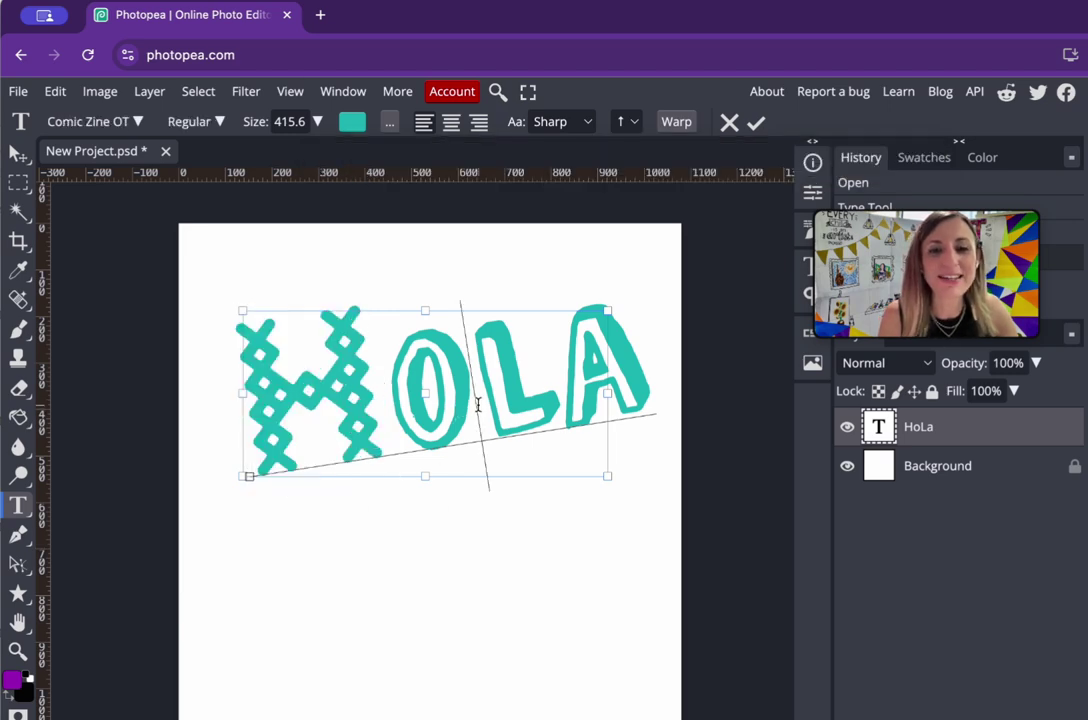
left_click_drag(478, 405, 536, 402)
left_click(124, 121)
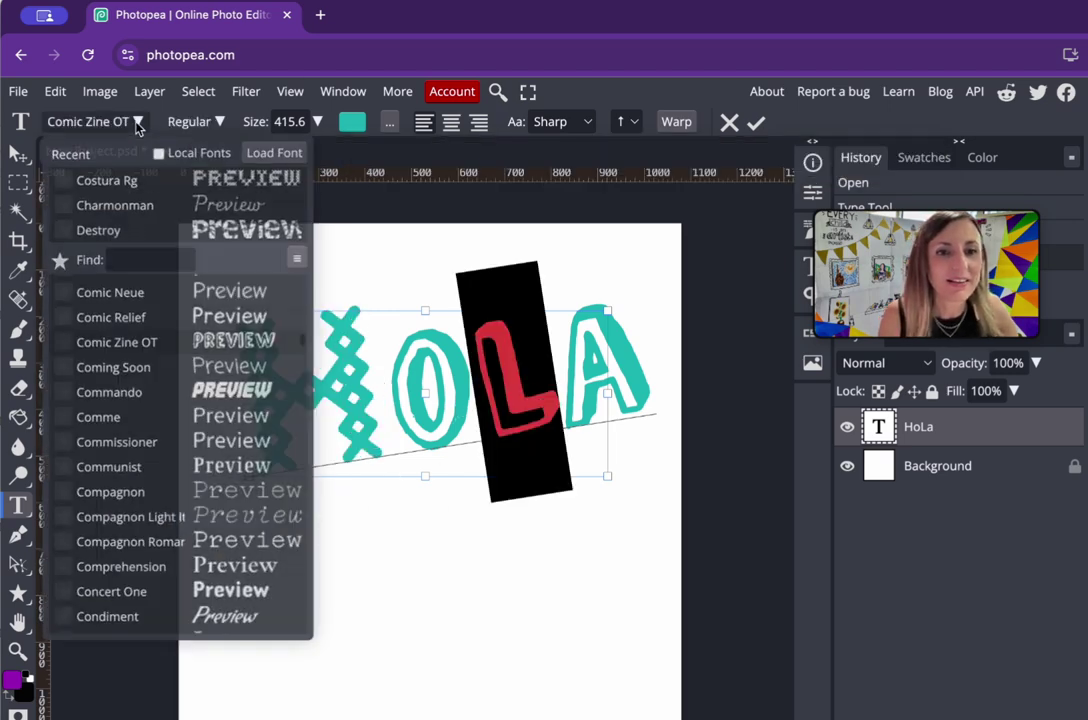
scroll(201, 601, "down", 5)
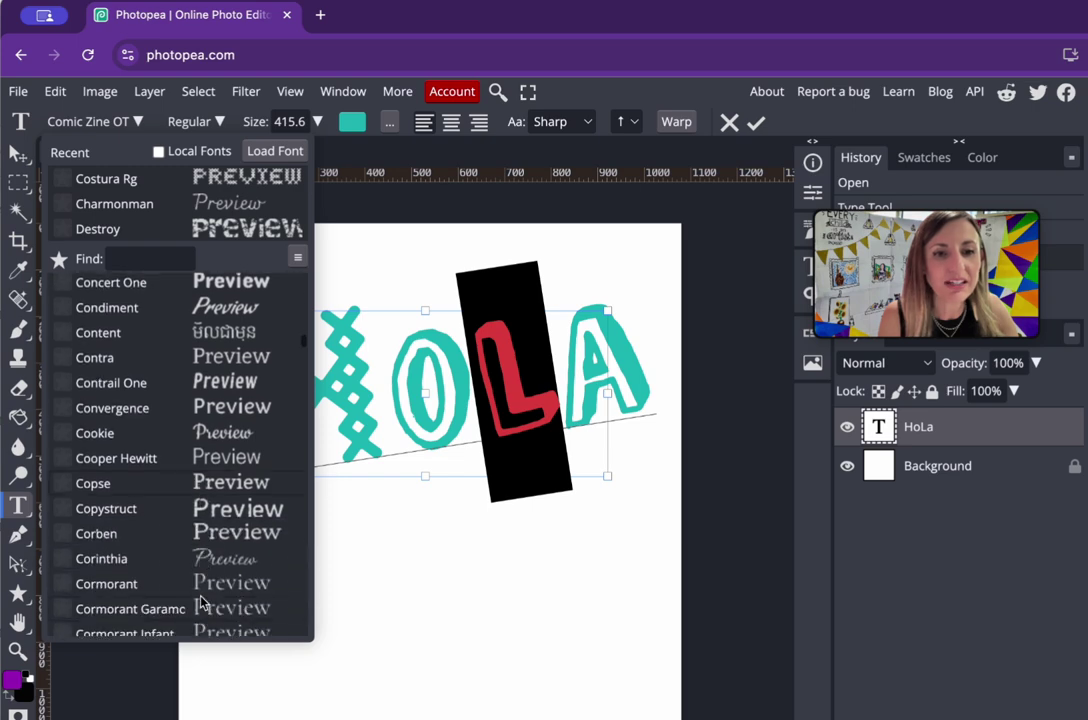
left_click(214, 434)
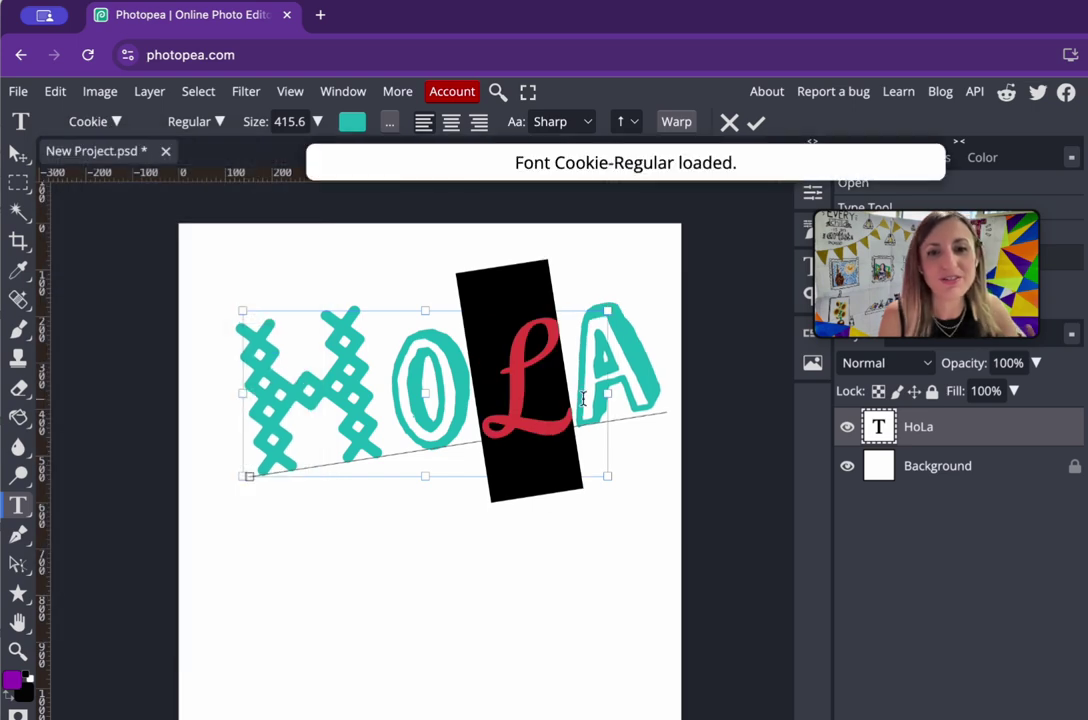
Step: Retype the final letter A of "HoLa" and change only that letter's font to Coming Soon
key("shift+Right")
key("Right")
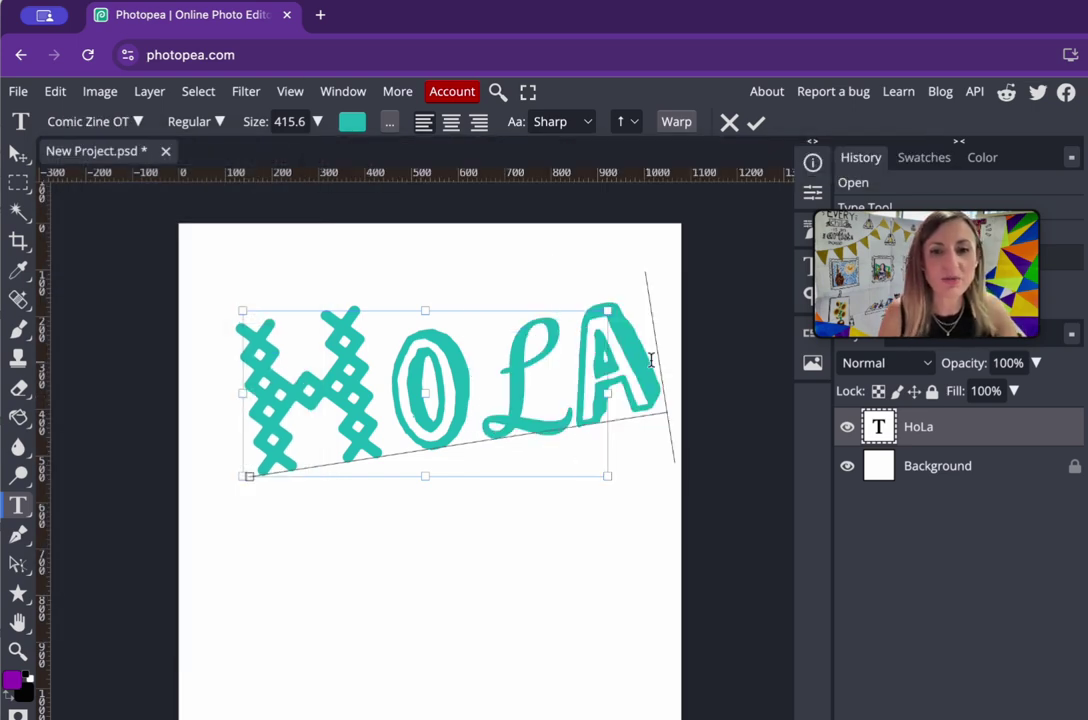
key("BackSpace")
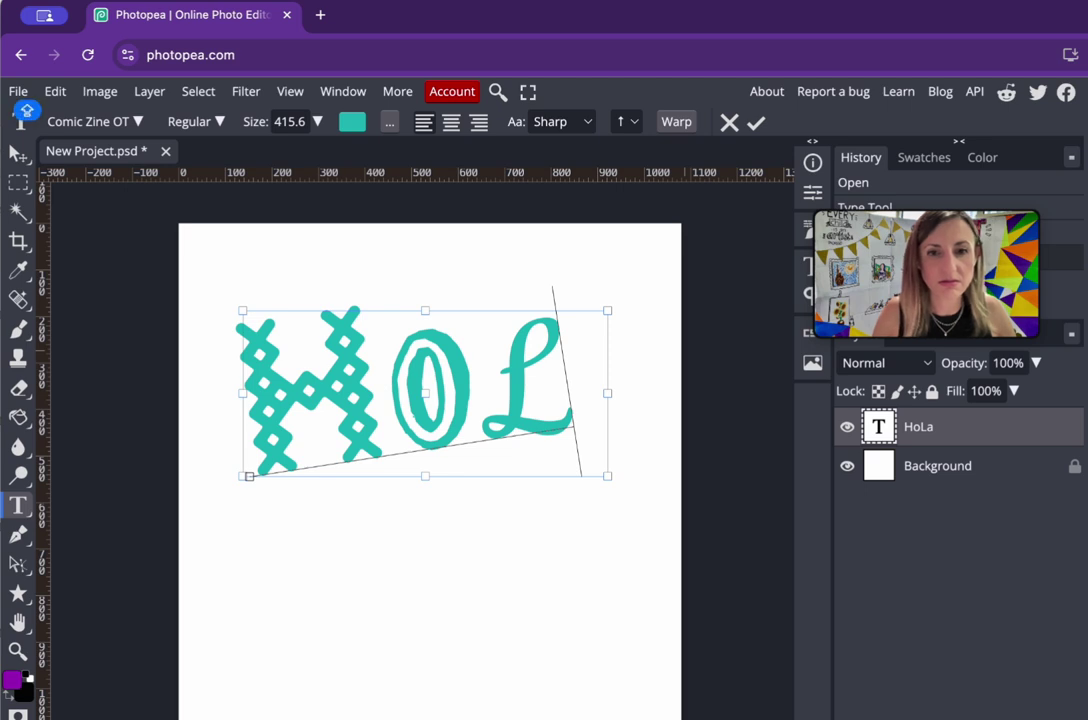
type("A")
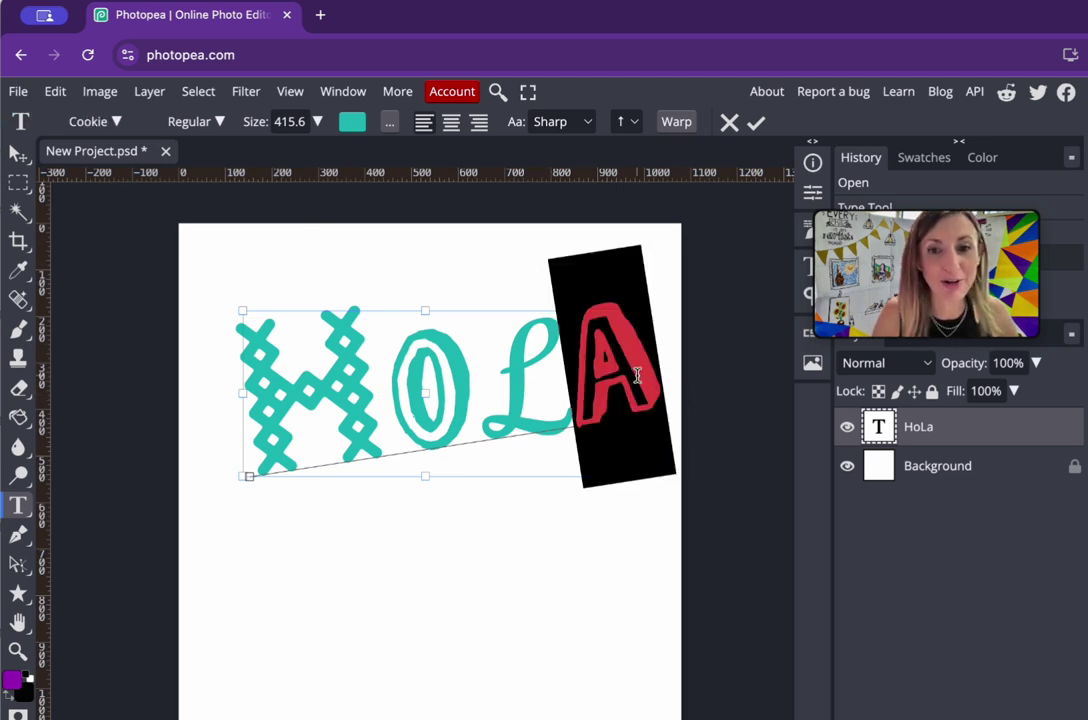
left_click(139, 122)
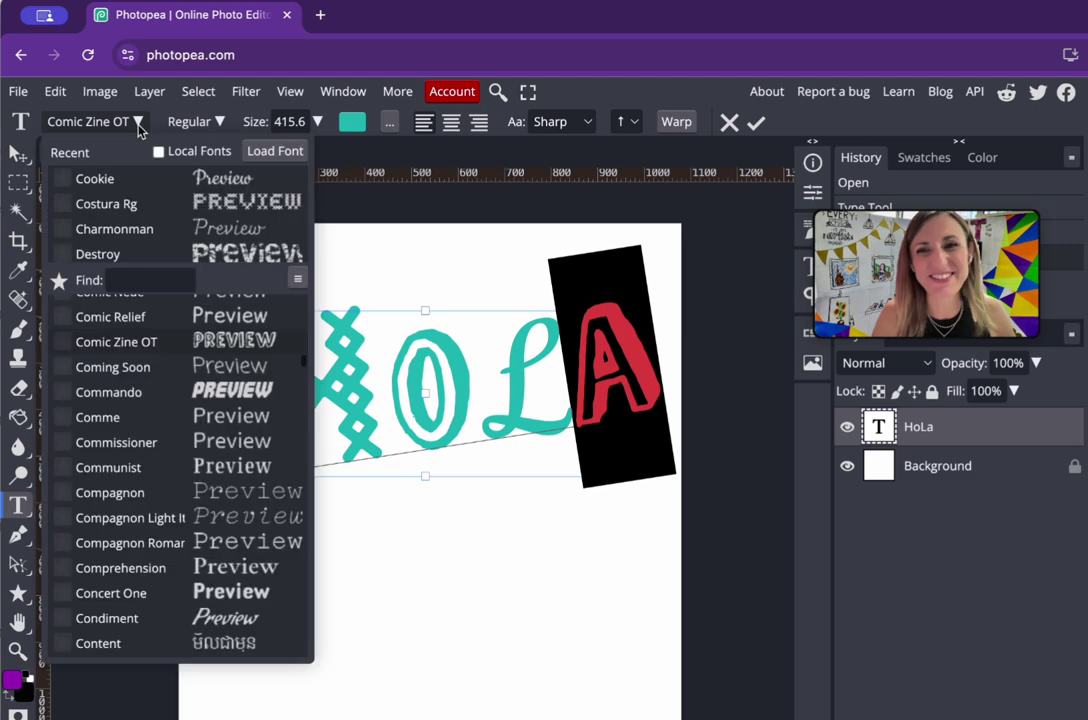
left_click(112, 367)
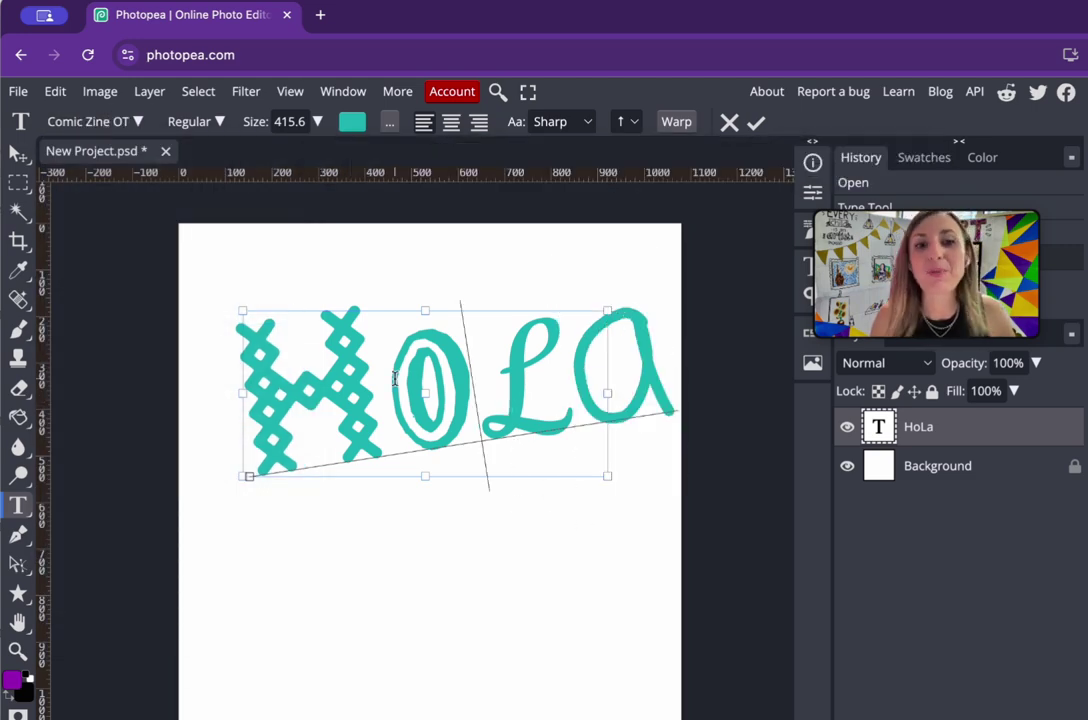
Step: Recolour the letter H of "HoLa" purple (#a019bc) and the letter L yellow
left_click_drag(390, 380, 238, 284)
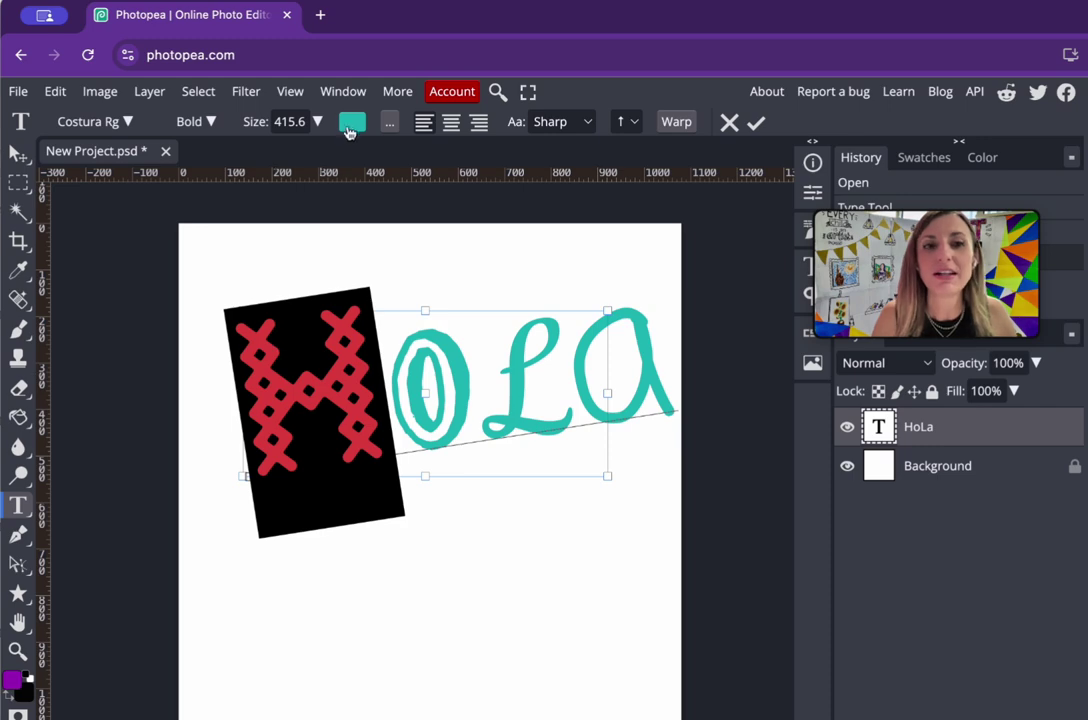
left_click(350, 122)
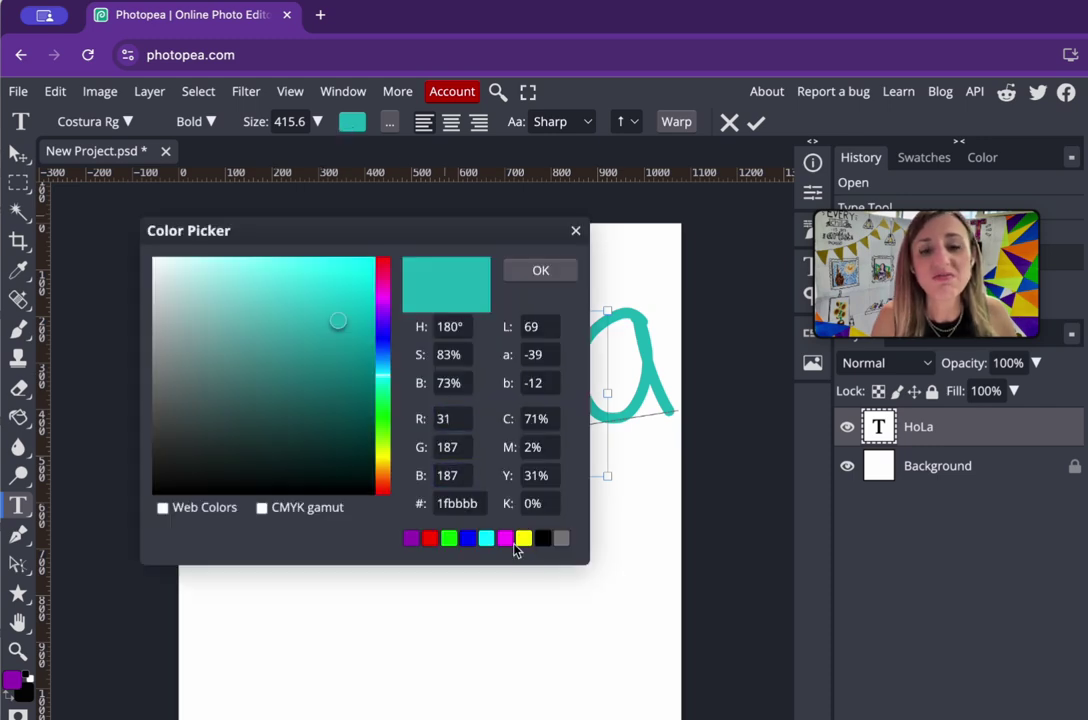
left_click(410, 539)
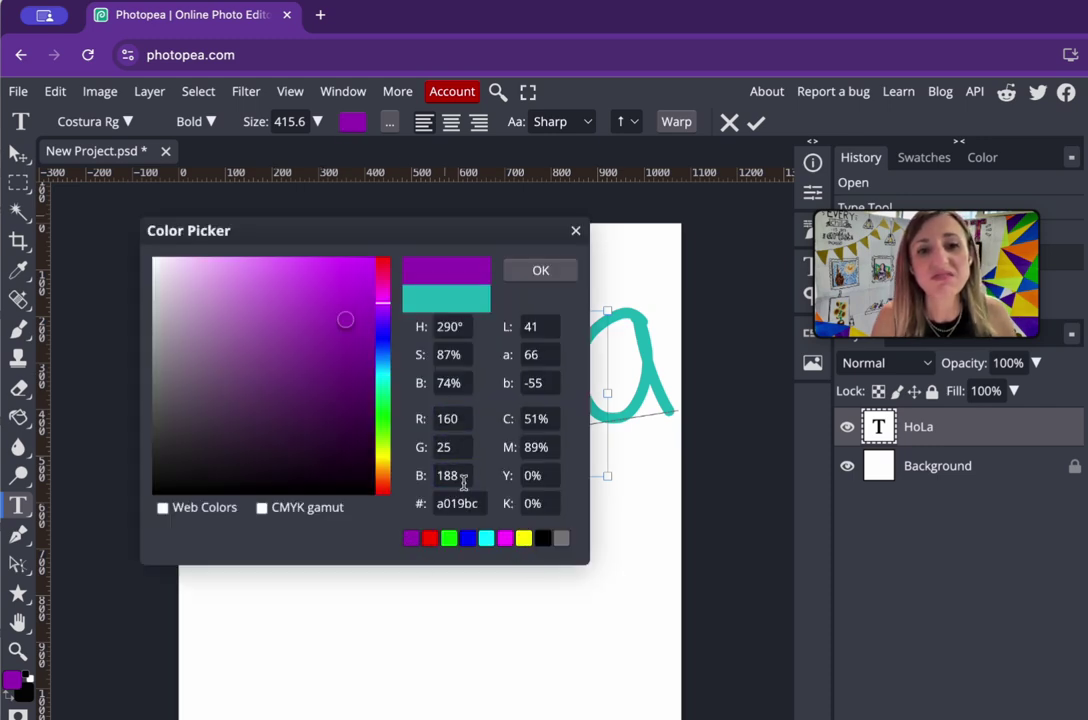
left_click(536, 276)
left_click_drag(488, 418, 552, 421)
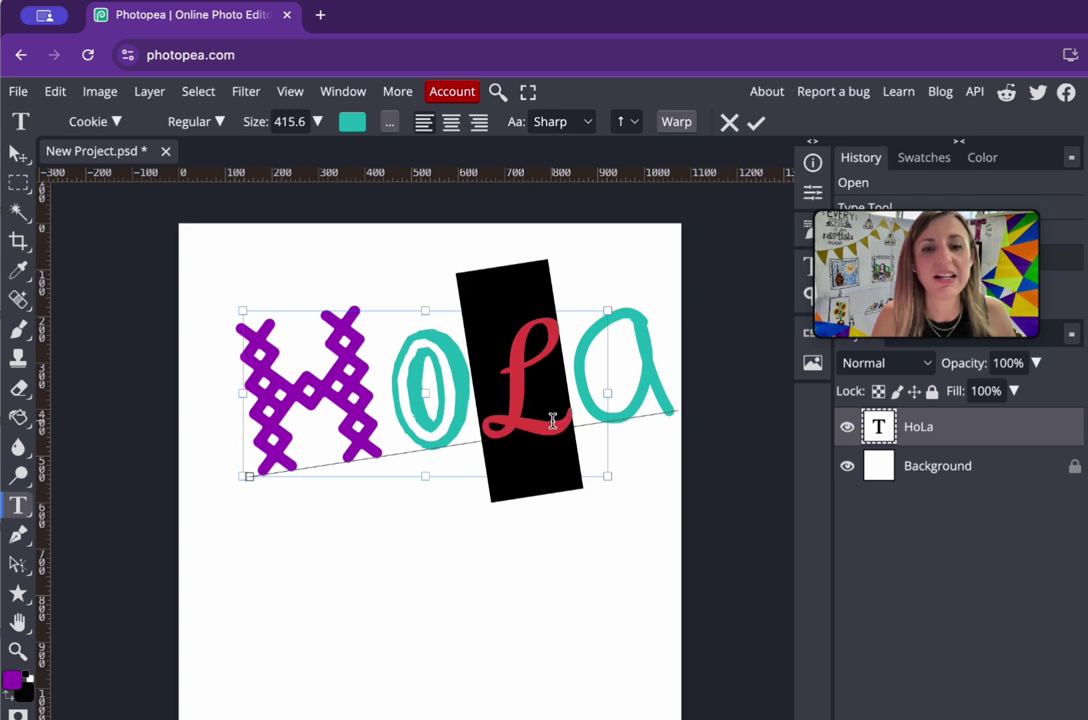
left_click(352, 121)
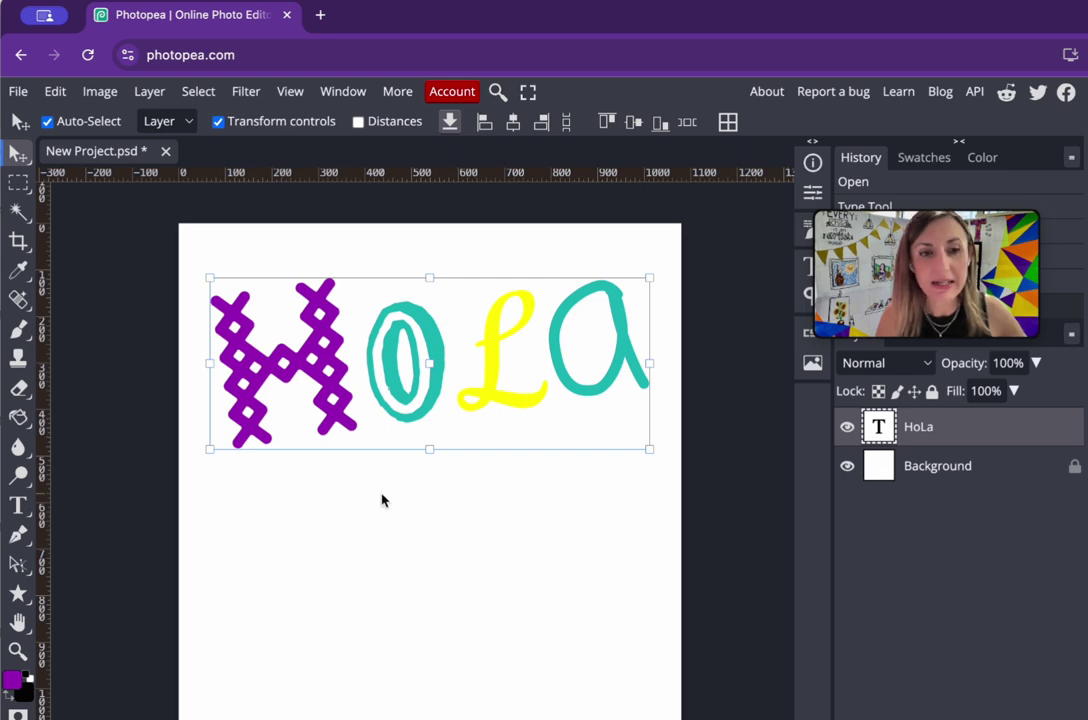
Step: Add a text layer with the person's first name in lowercase below "HoLa" and change its font to Dr Sugiyama
left_click(20, 505)
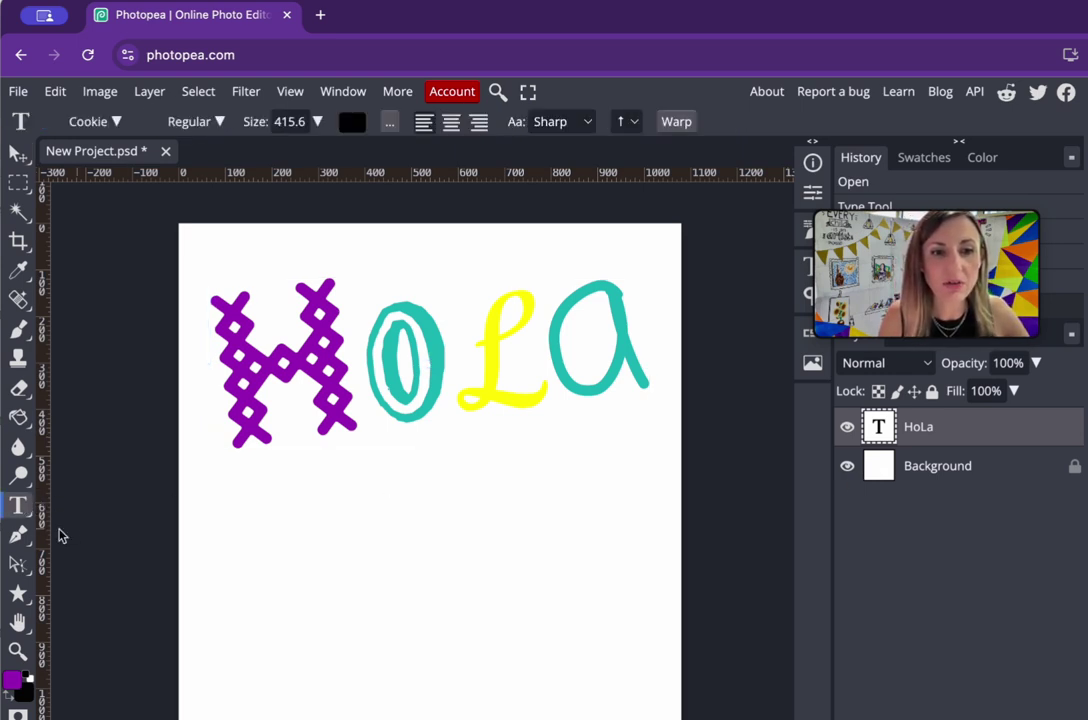
left_click(262, 533)
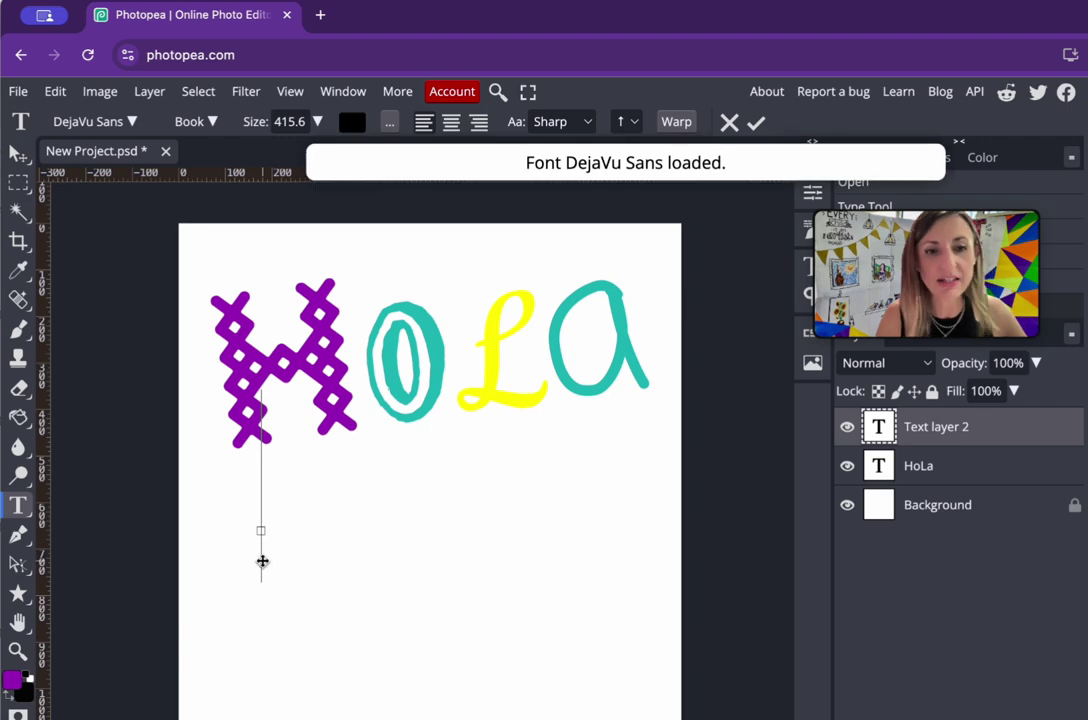
type("sara")
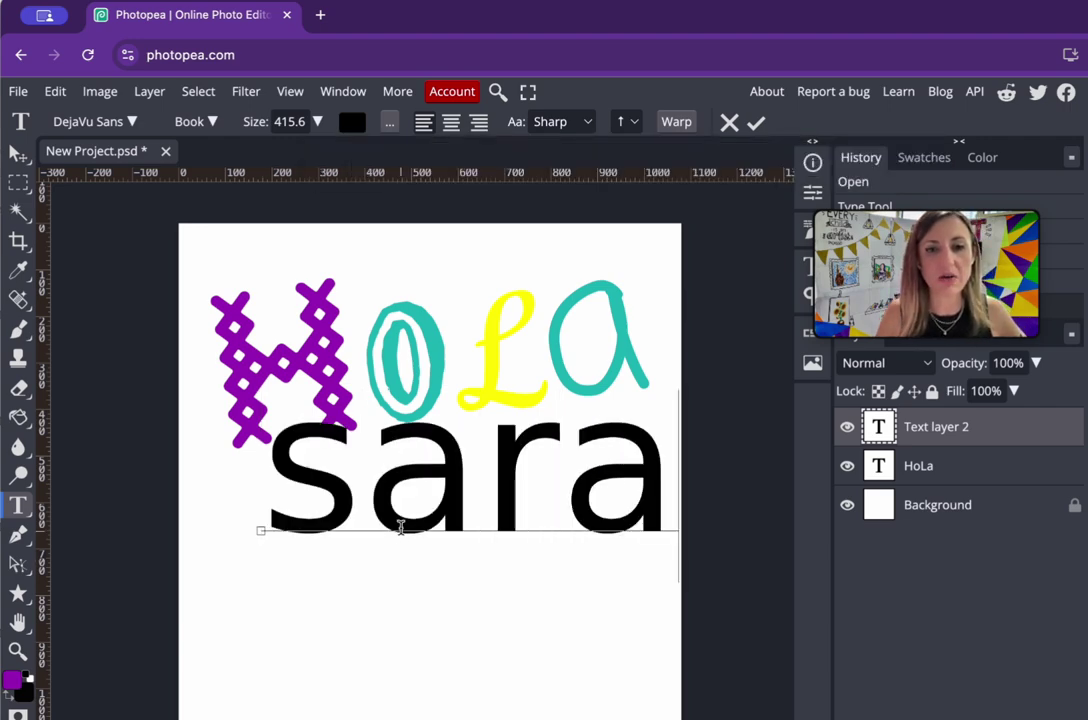
key("ctrl+a")
left_click(88, 121)
left_click(202, 415)
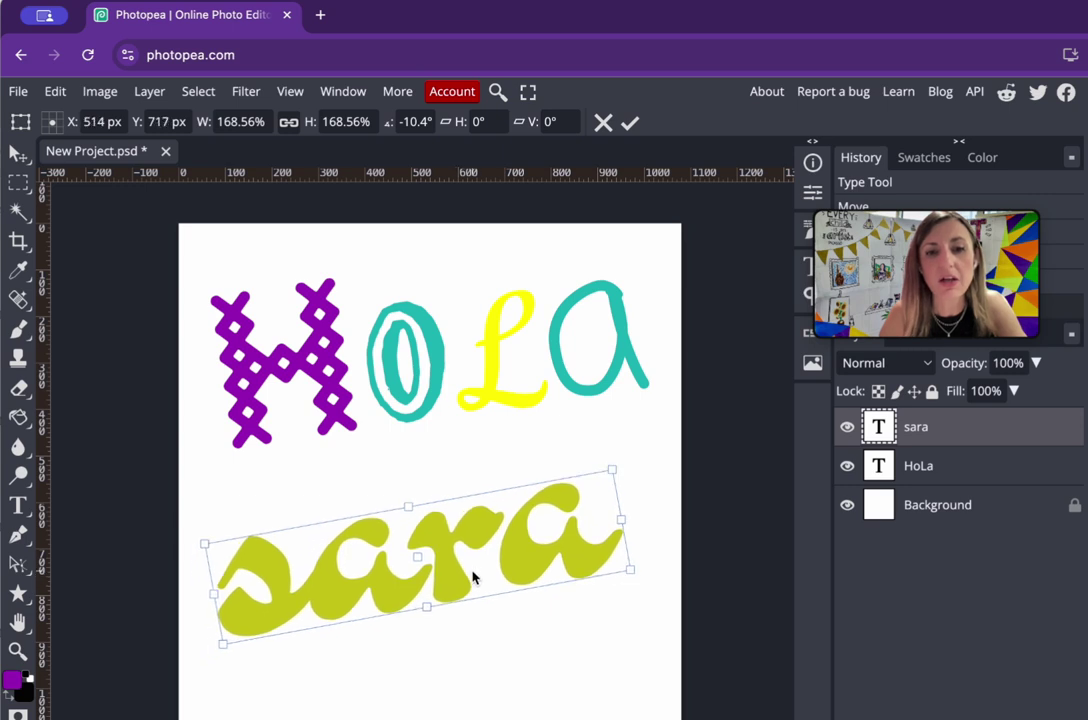
Step: Rotate the name text layer to about 2.9° and commit the transform
left_click_drag(636, 578, 622, 627)
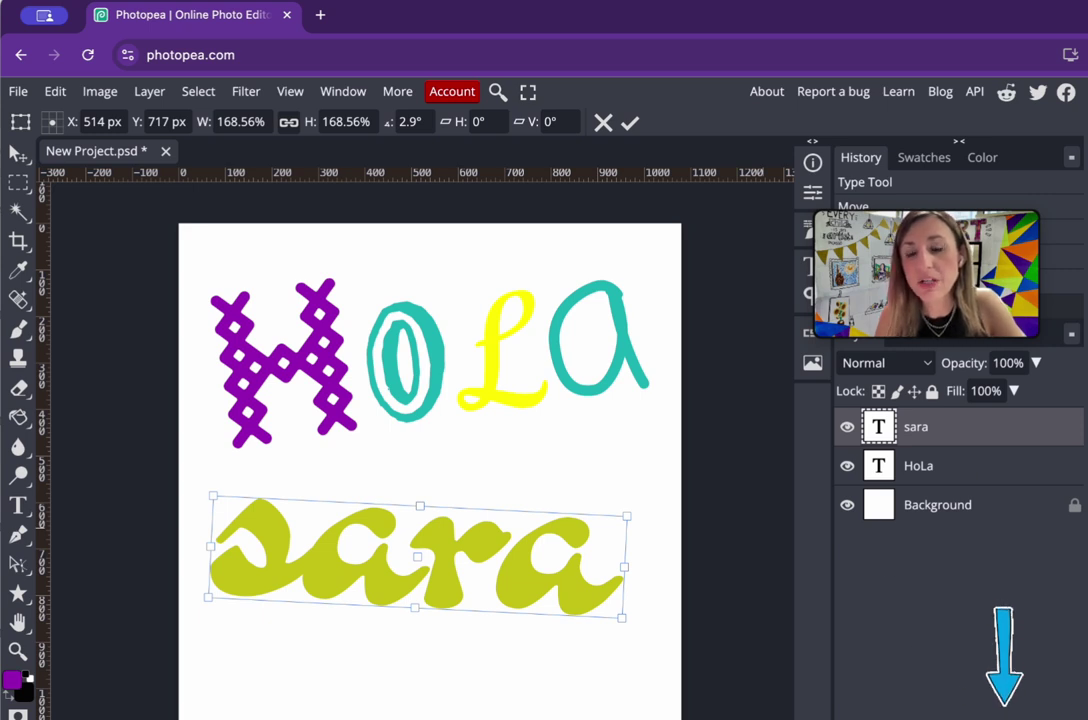
key("Return")
Step: Add a new layer filled with solid purple and move it beneath both text layers, just above Background
key("ctrl+shift+n")
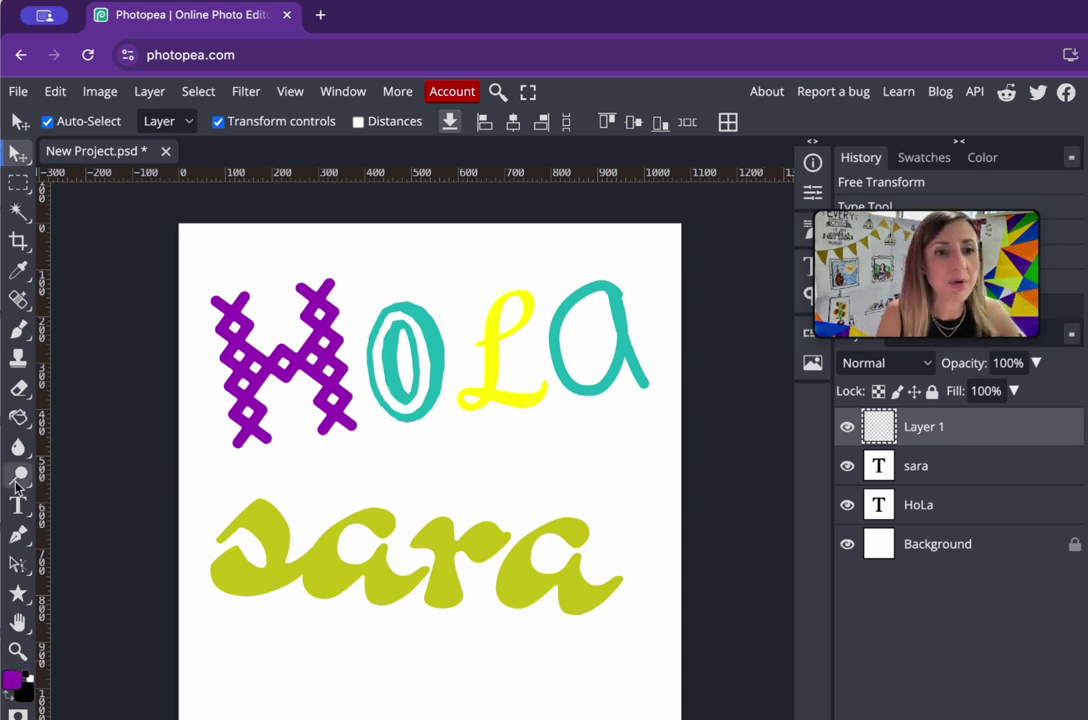
left_click(24, 419)
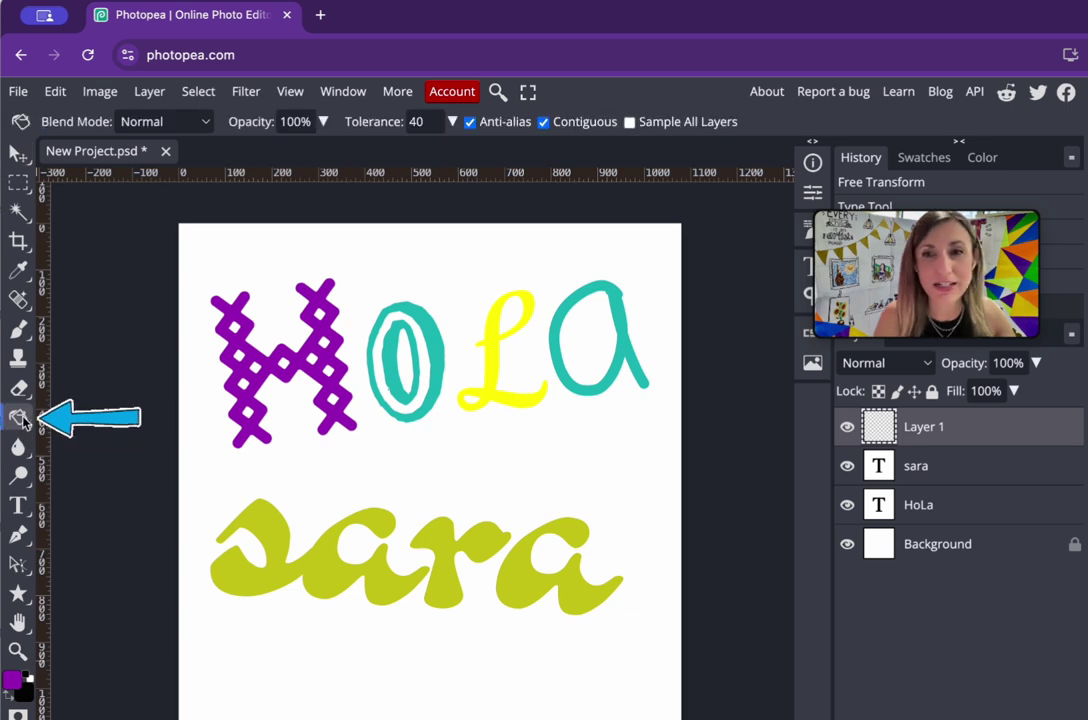
left_click(202, 474)
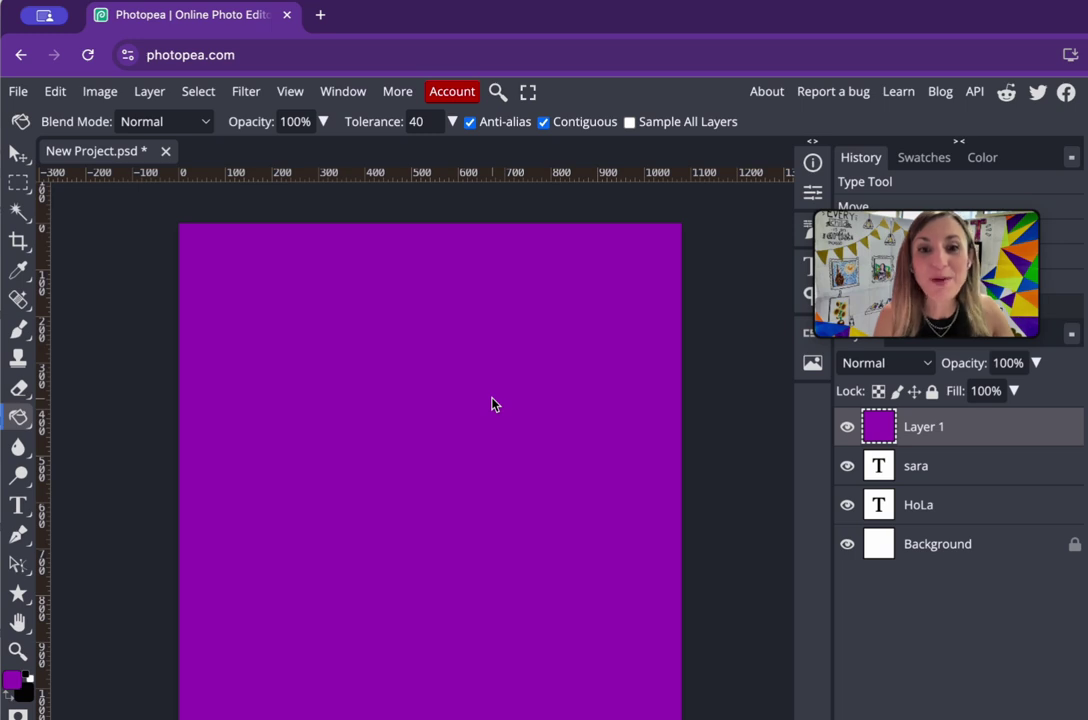
mouse_move(952, 318)
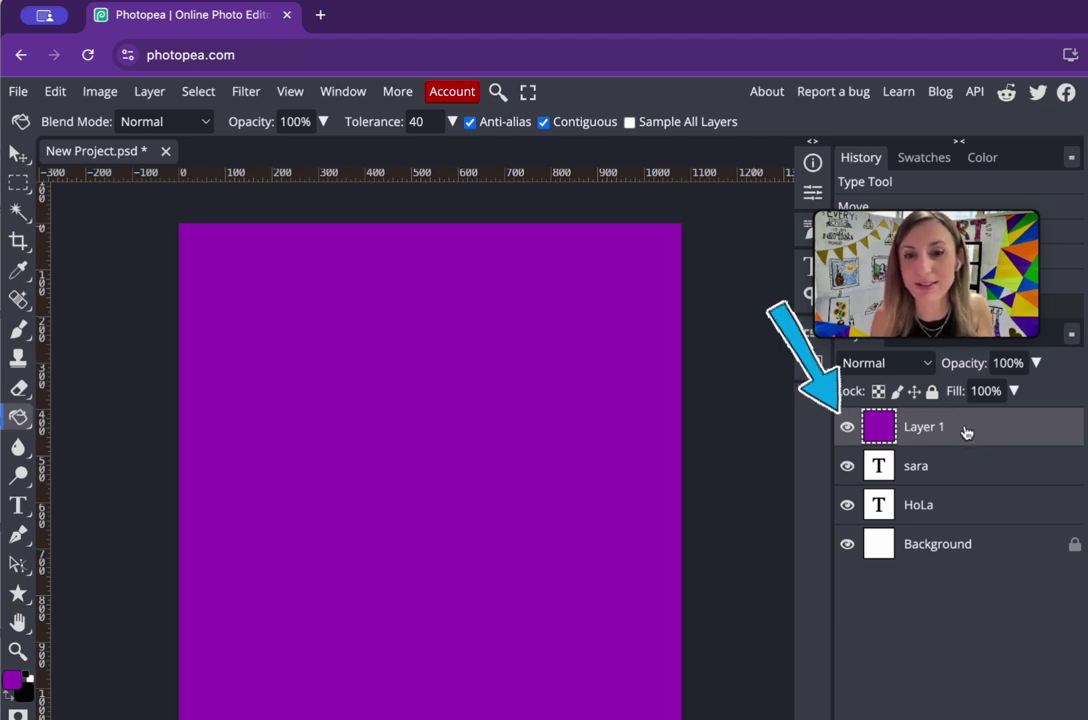
left_click_drag(966, 433, 966, 518)
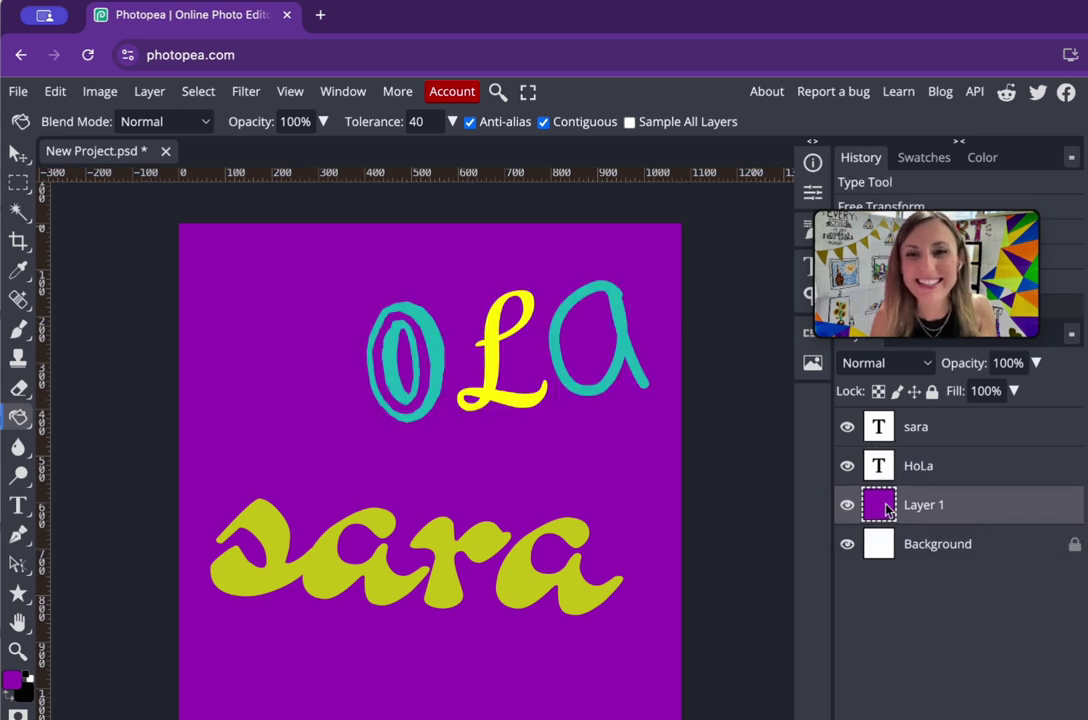
Step: Recolour the letter H of the "HoLa" text layer magenta and commit the text edit
left_click(938, 467)
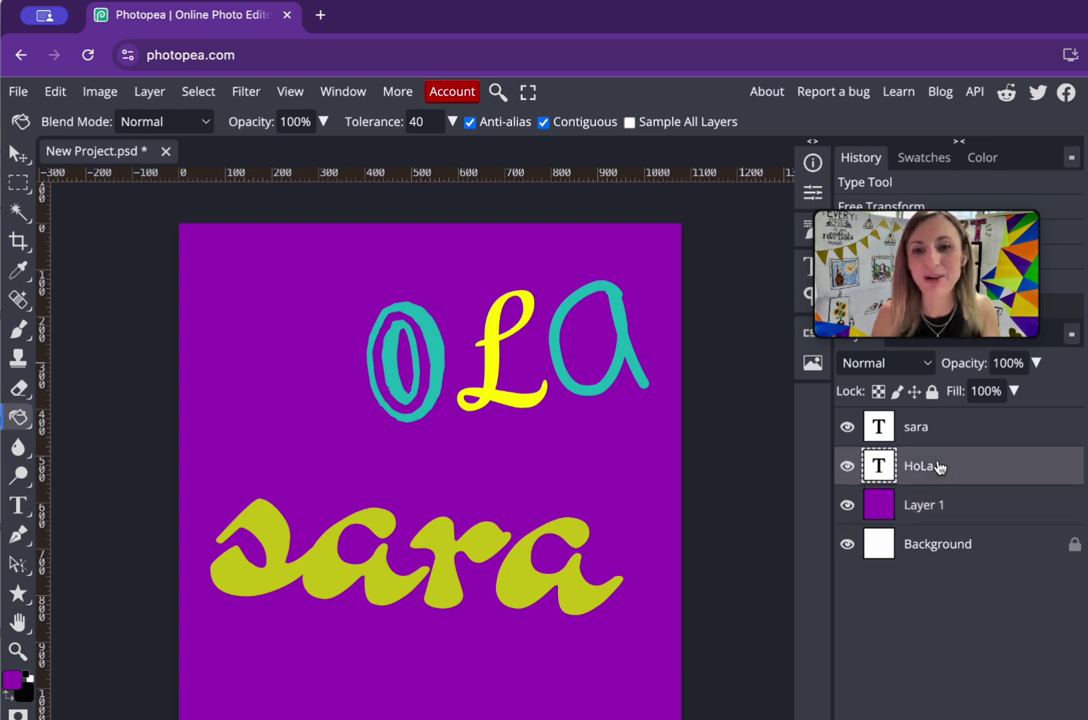
left_click(443, 365)
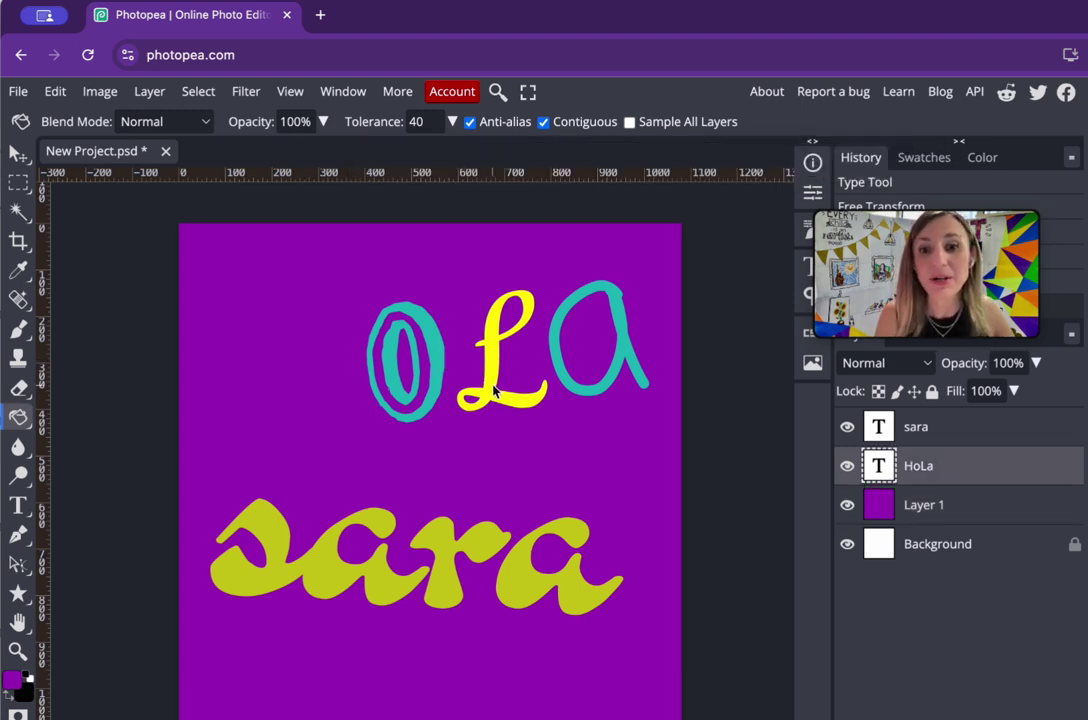
key("t")
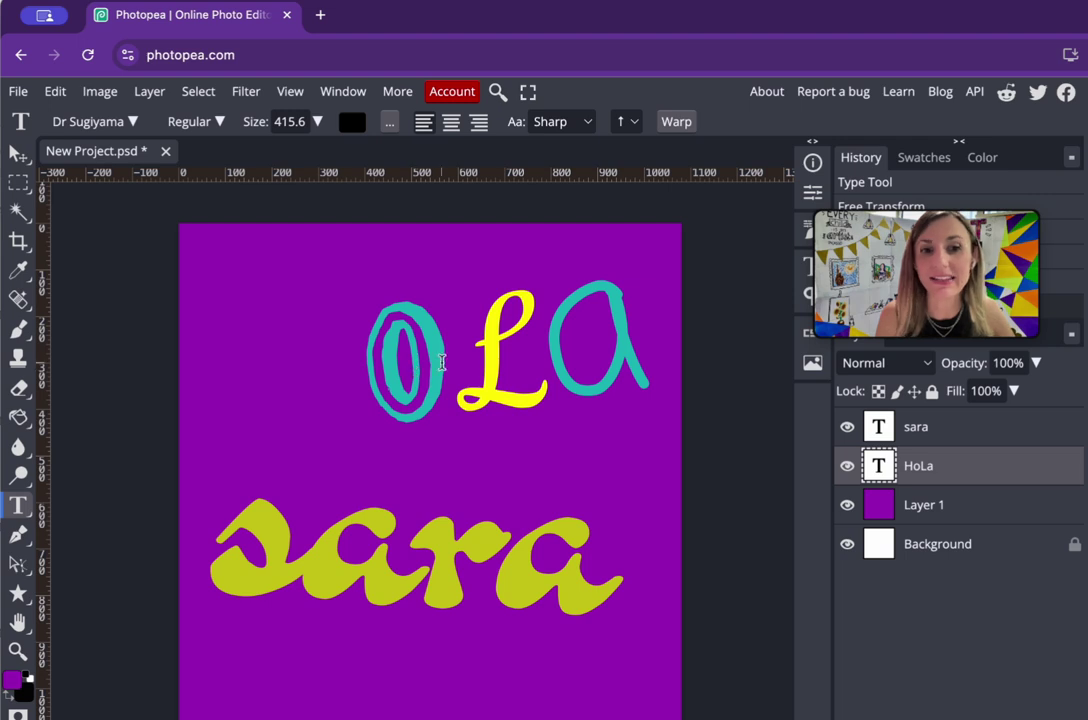
left_click_drag(450, 378, 262, 374)
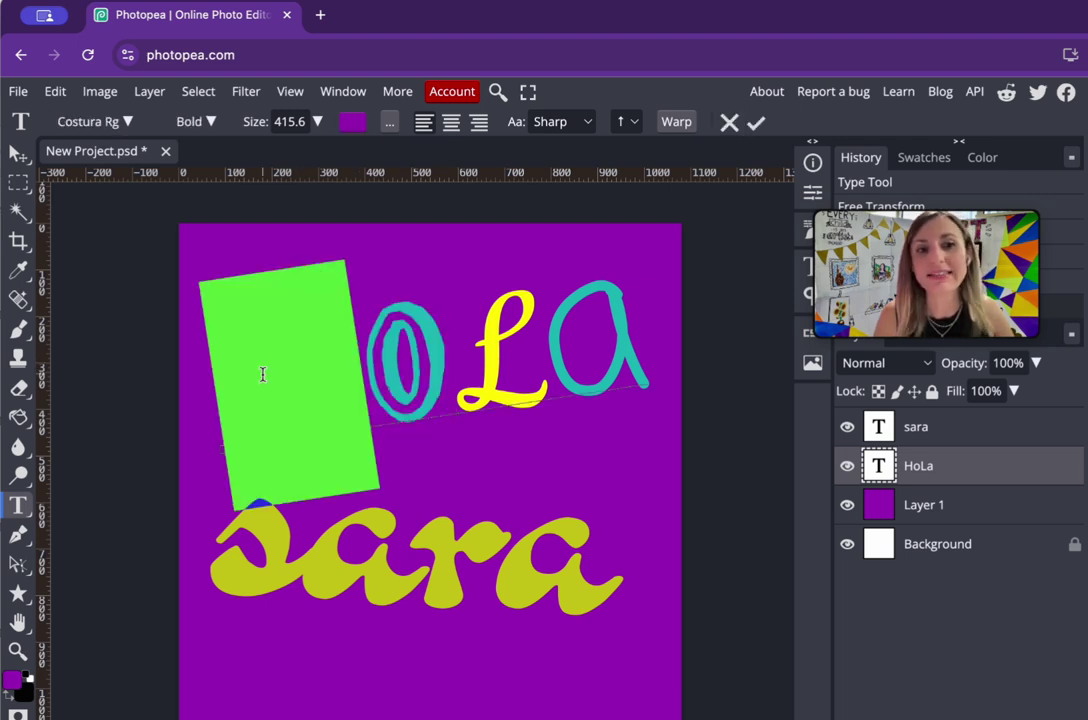
left_click(351, 122)
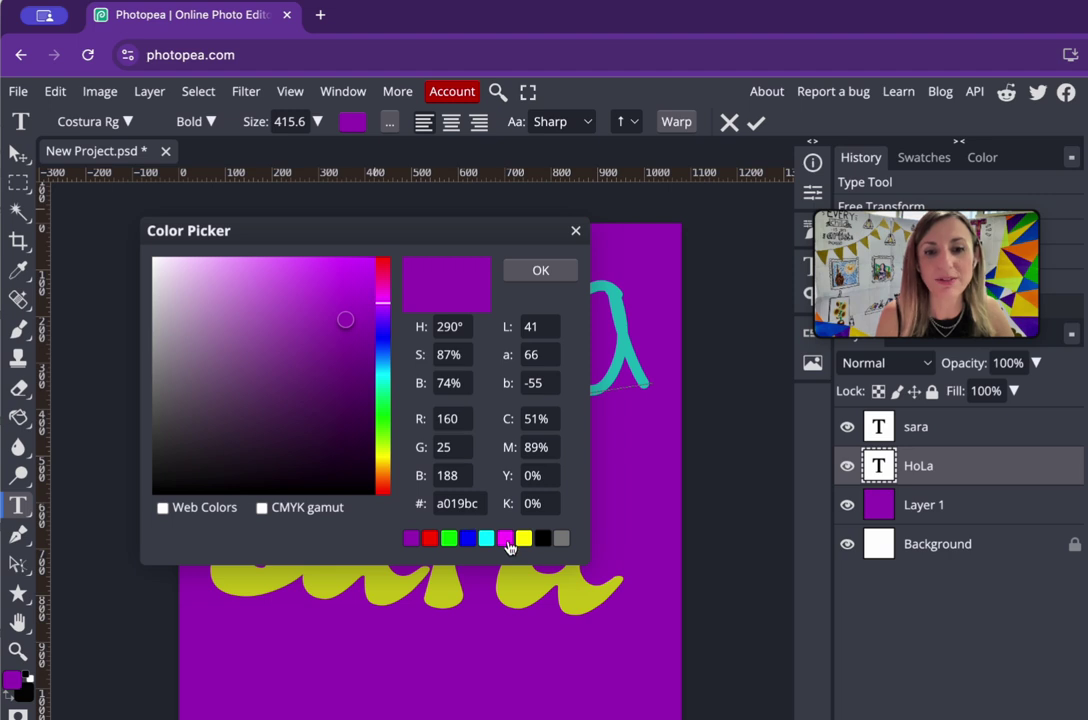
left_click(505, 539)
left_click(551, 272)
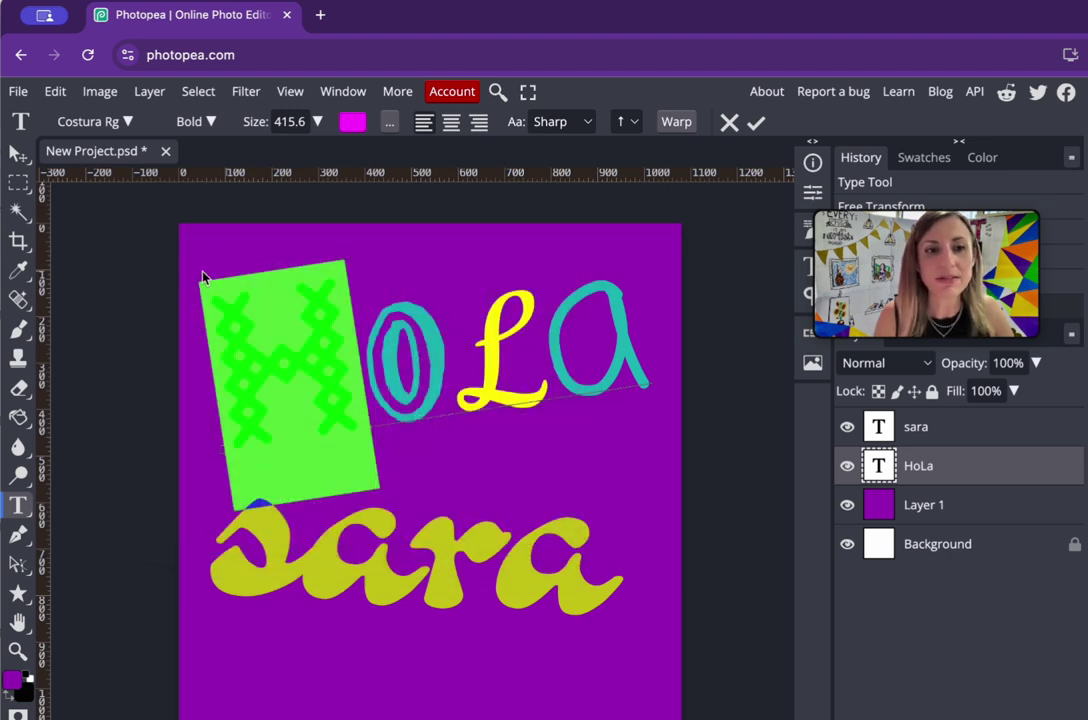
left_click(18, 152)
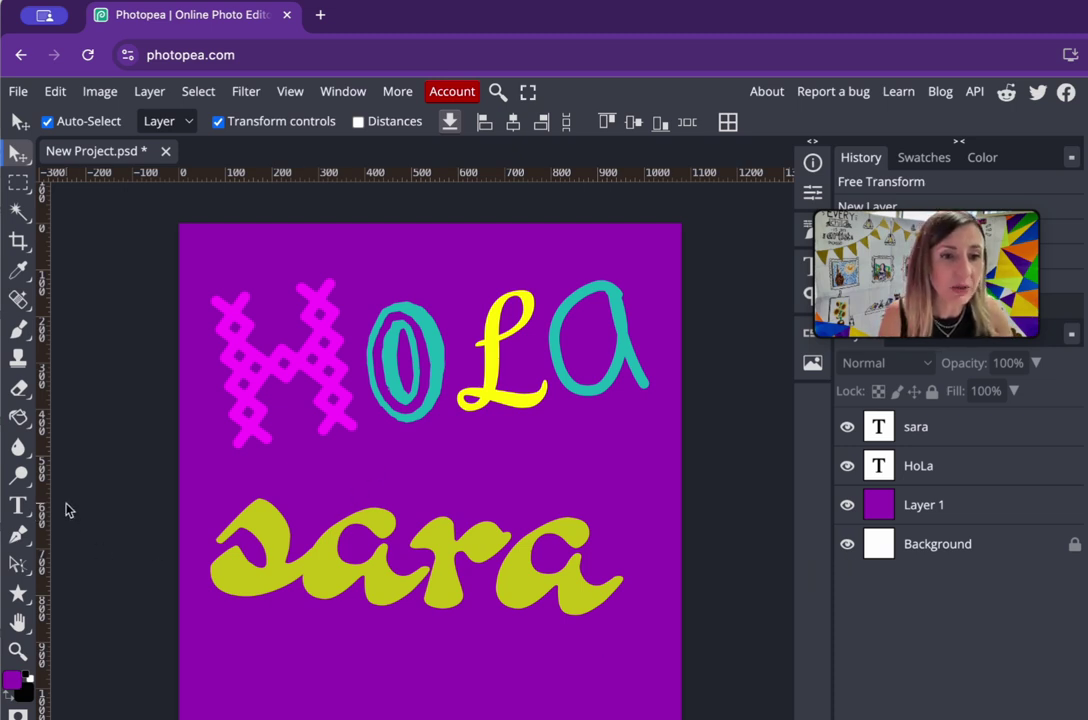
Step: Add a new layer on top and draw a rectangle on it with the Rectangle tool, just below the letters L and A
left_click(16, 595)
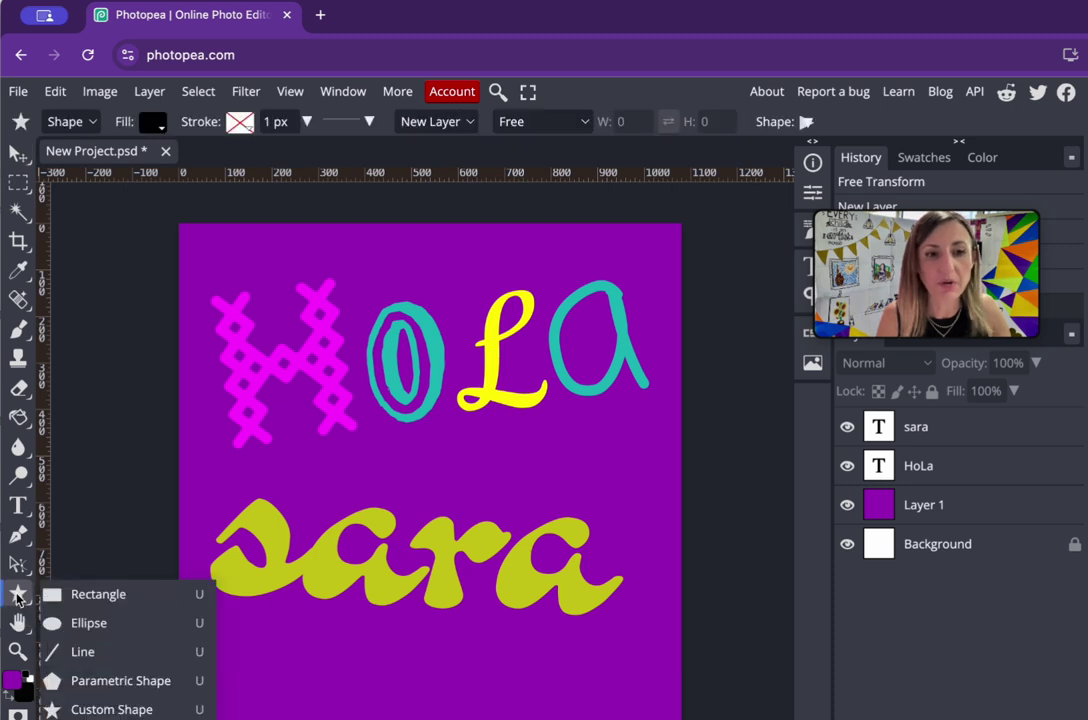
left_click(90, 595)
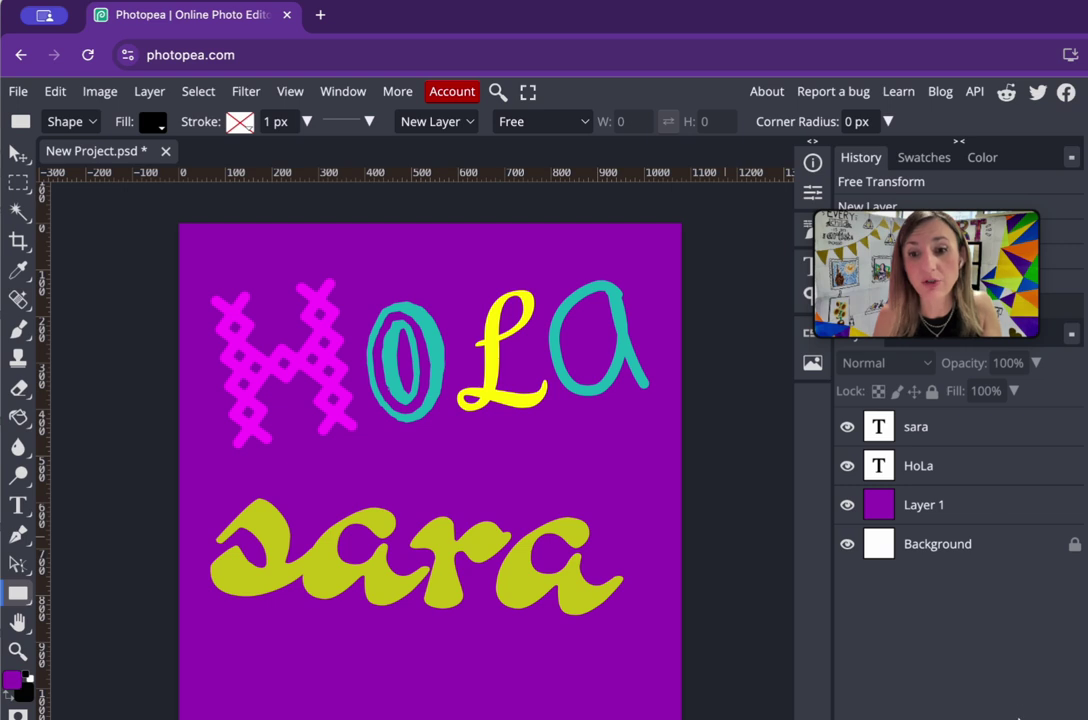
key("ctrl+shift+n")
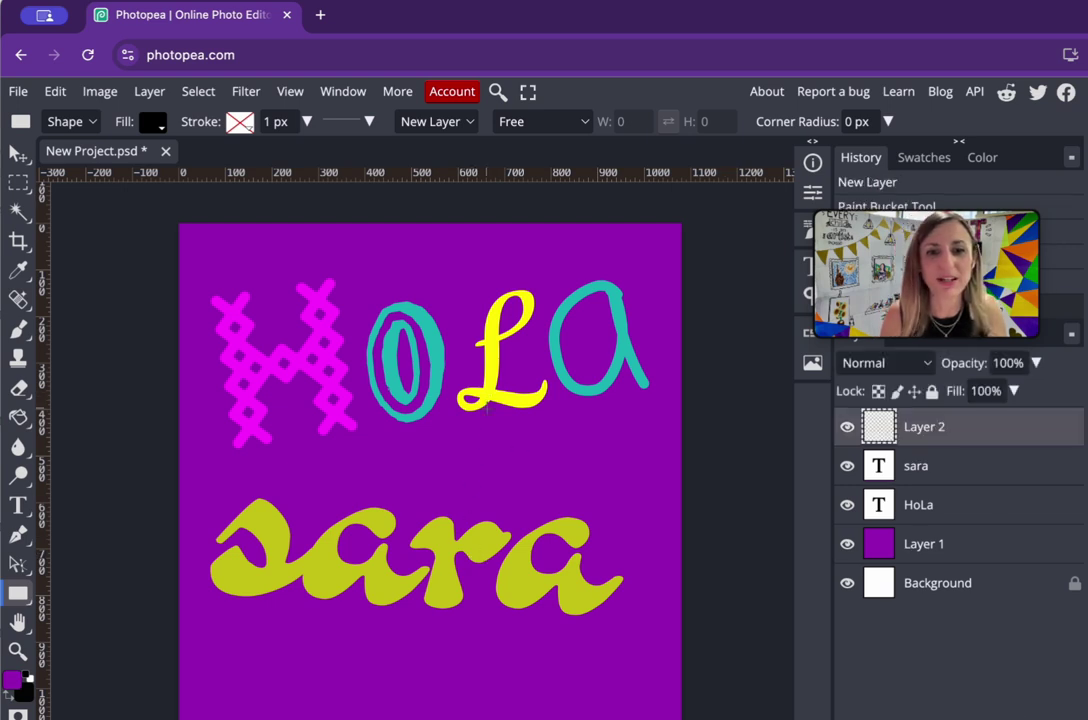
left_click_drag(487, 408, 632, 515)
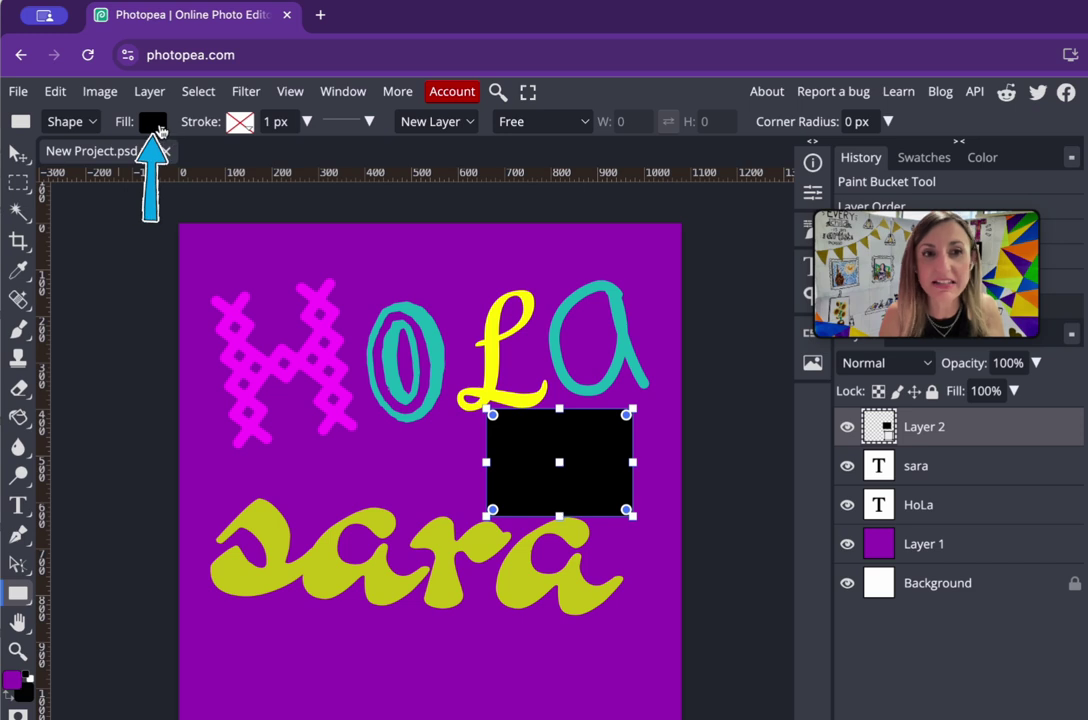
Step: Give the rectangle a pattern fill using the default red pattern with yellow dots
left_click(162, 128)
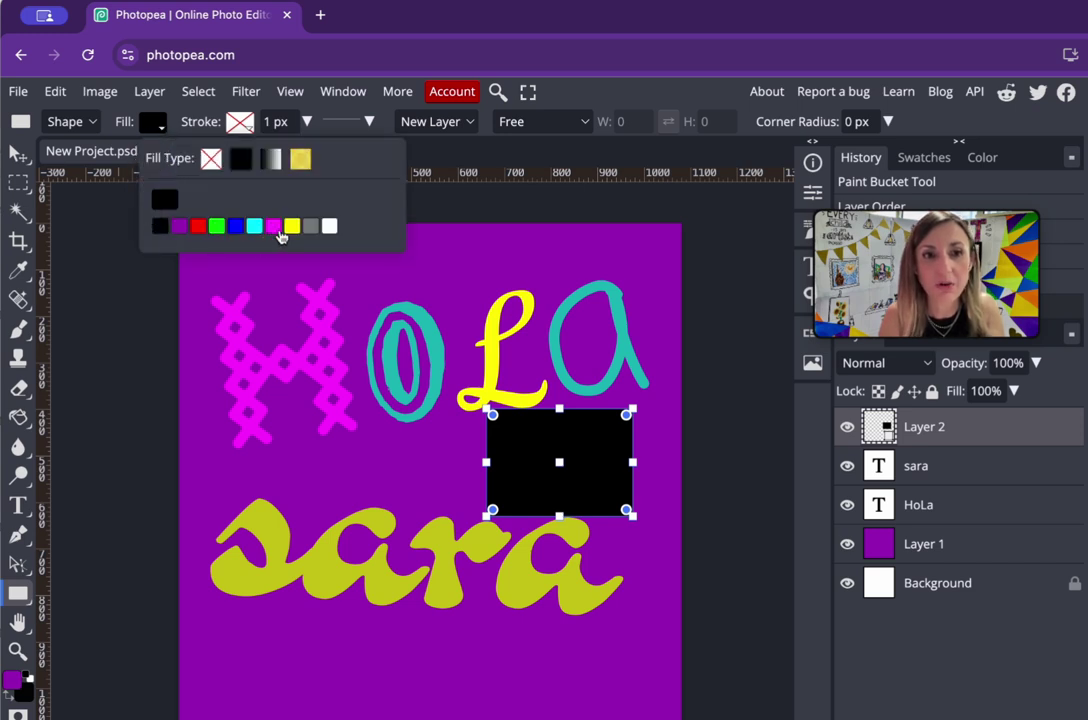
left_click(300, 160)
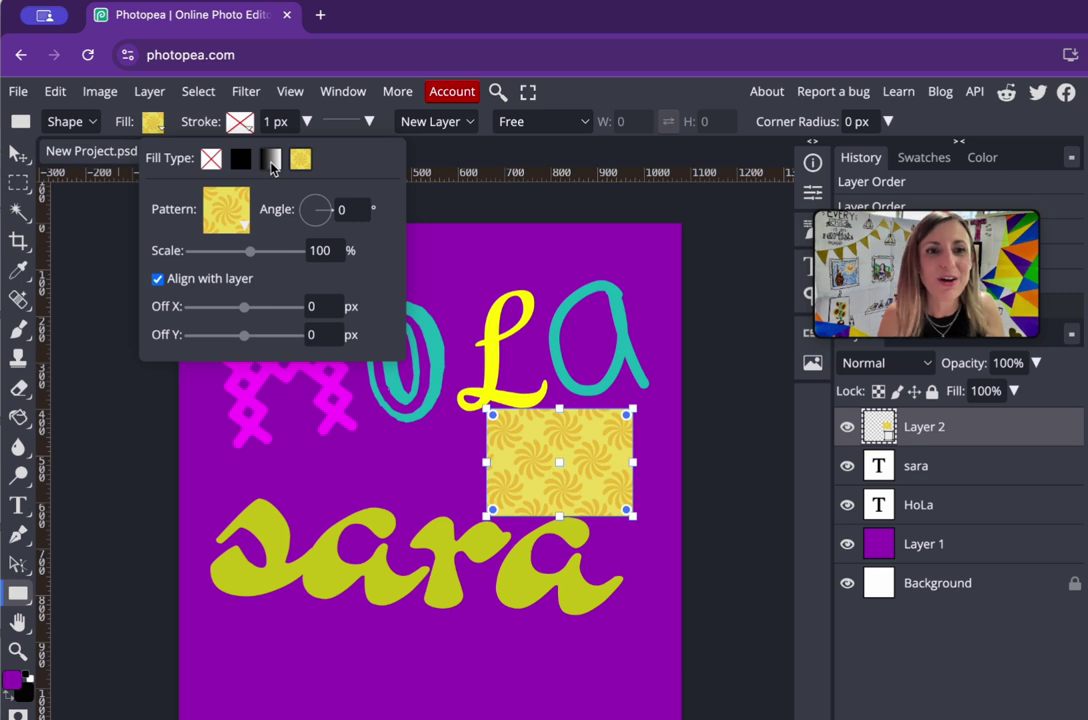
left_click(214, 203)
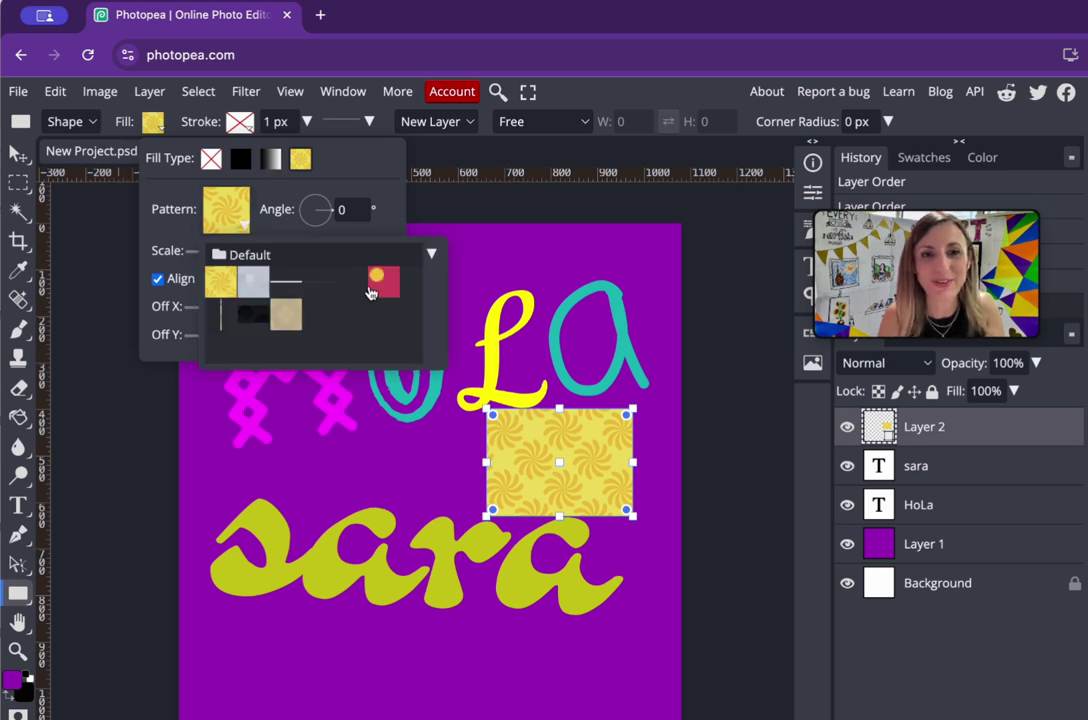
left_click(382, 282)
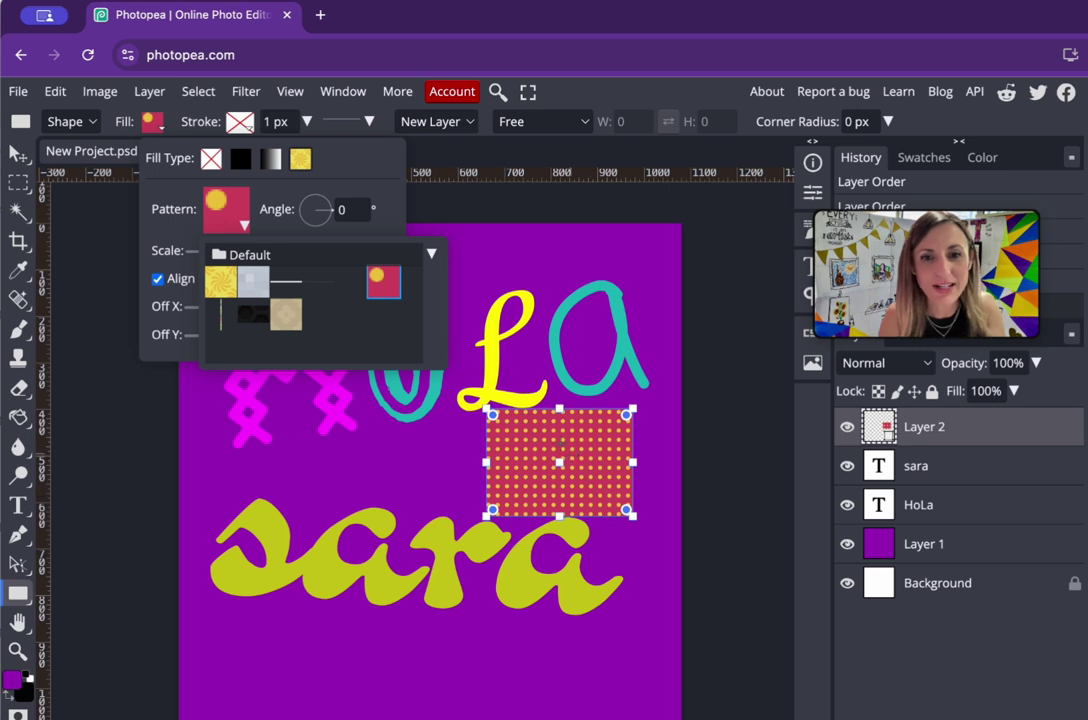
left_click(18, 152)
left_click(18, 152)
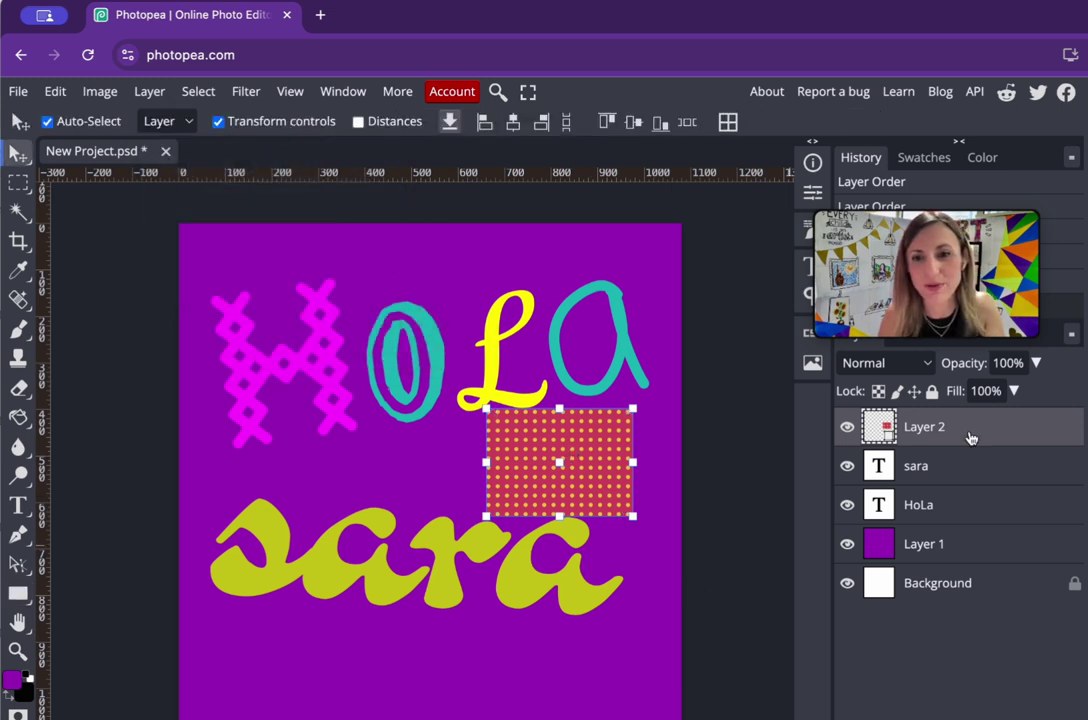
Step: Move the patterned rectangle's layer beneath both text layers and shift the "HoLa" text slightly down and to the left
left_click_drag(969, 436, 970, 525)
left_click_drag(644, 290, 612, 320)
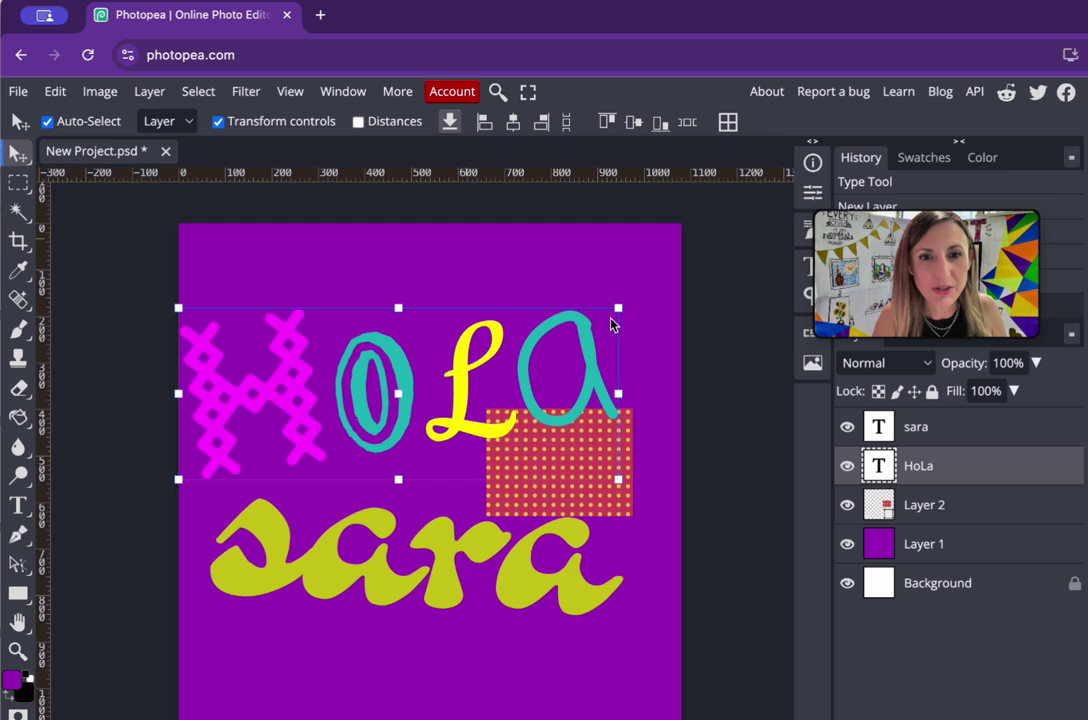
left_click(940, 556)
Step: Scale the patterned rectangle on Layer 2 to 469.77% and reposition it at X 626 px, Y 545 px to cover the whole canvas
left_click(925, 510)
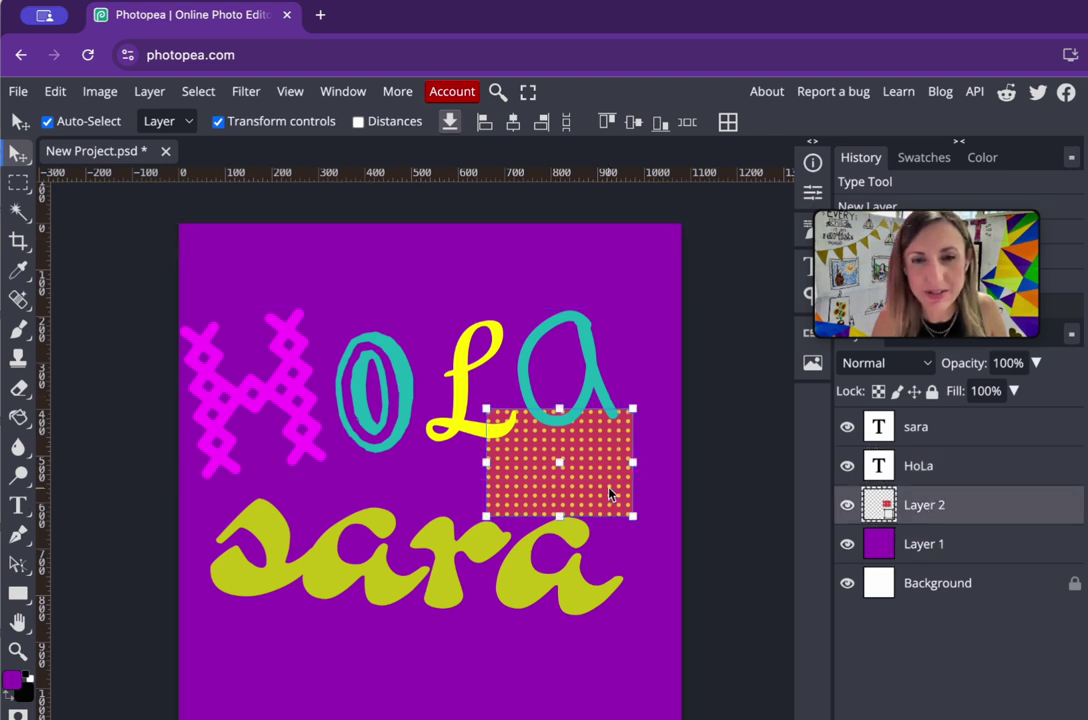
left_click_drag(610, 493, 843, 719)
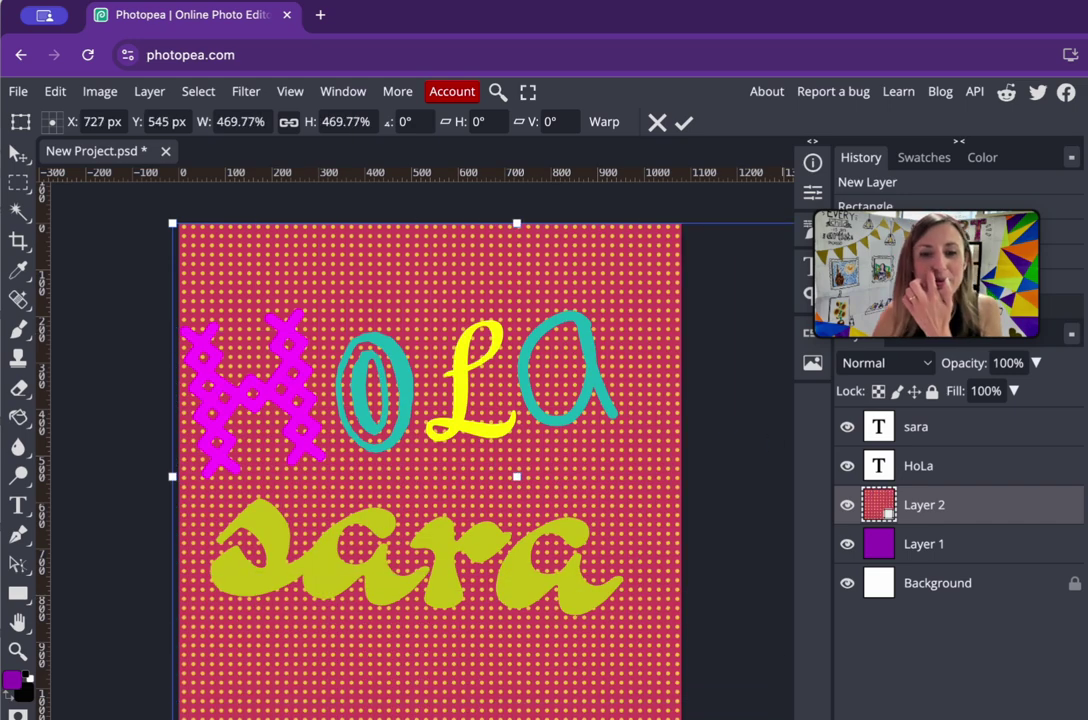
left_click_drag(712, 643, 668, 644)
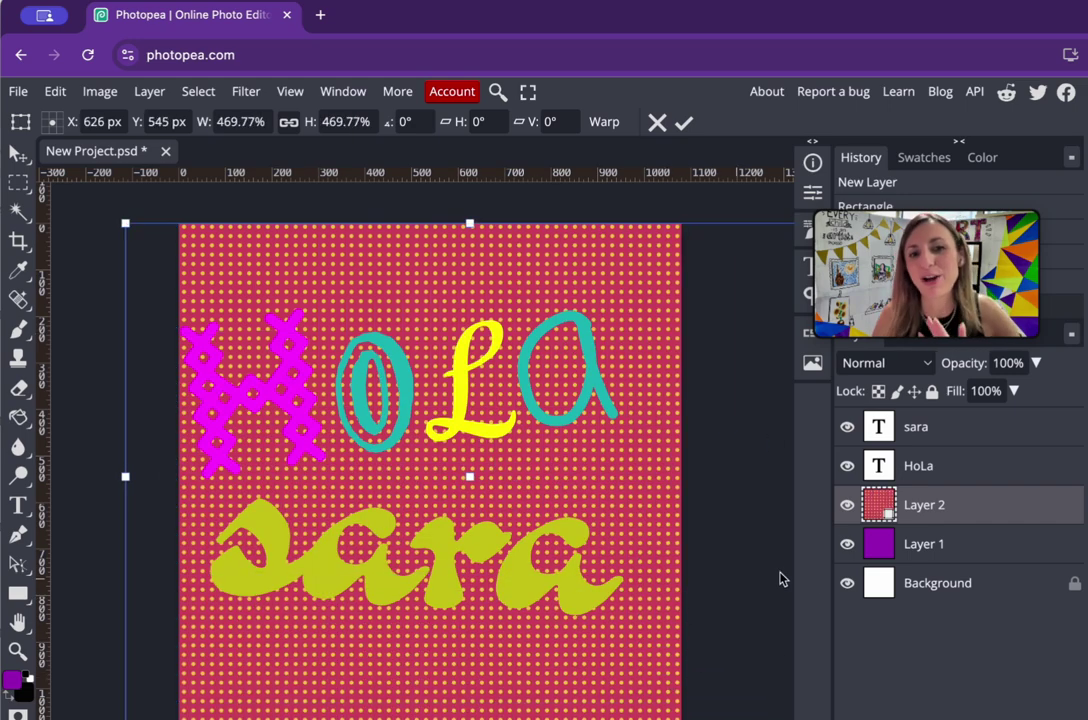
Step: Place the purple Layer 1 above the patterned layer and shrink it into a small tilted square below the name
left_click_drag(996, 541, 996, 497)
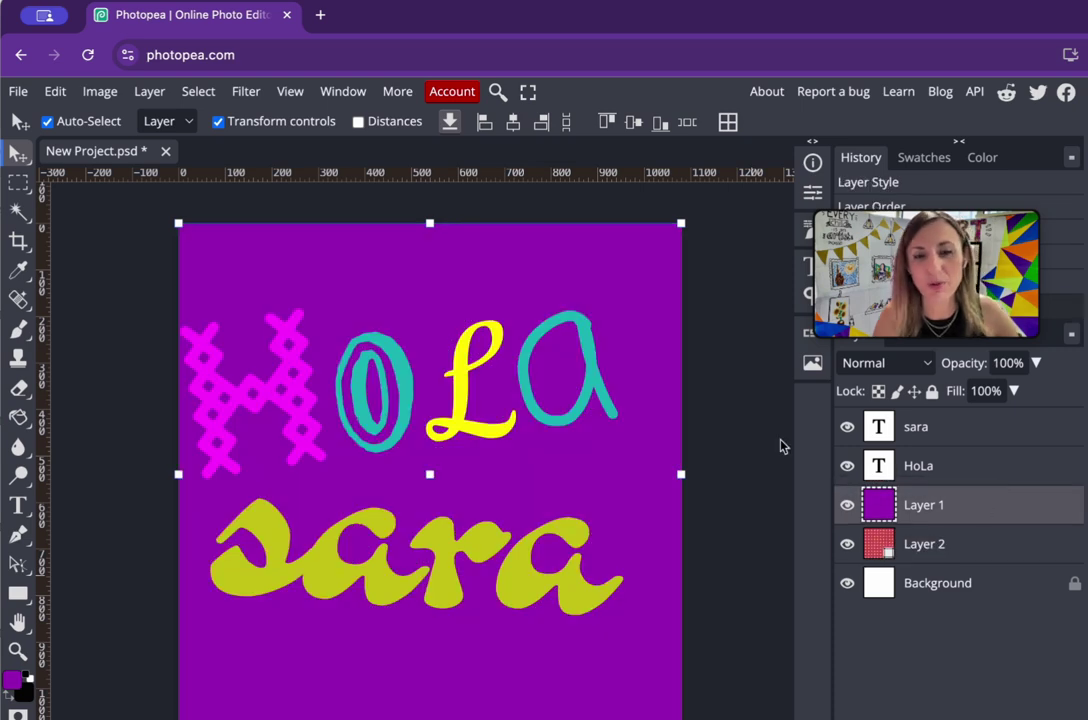
left_click_drag(684, 223, 346, 648)
left_click_drag(288, 621, 321, 612)
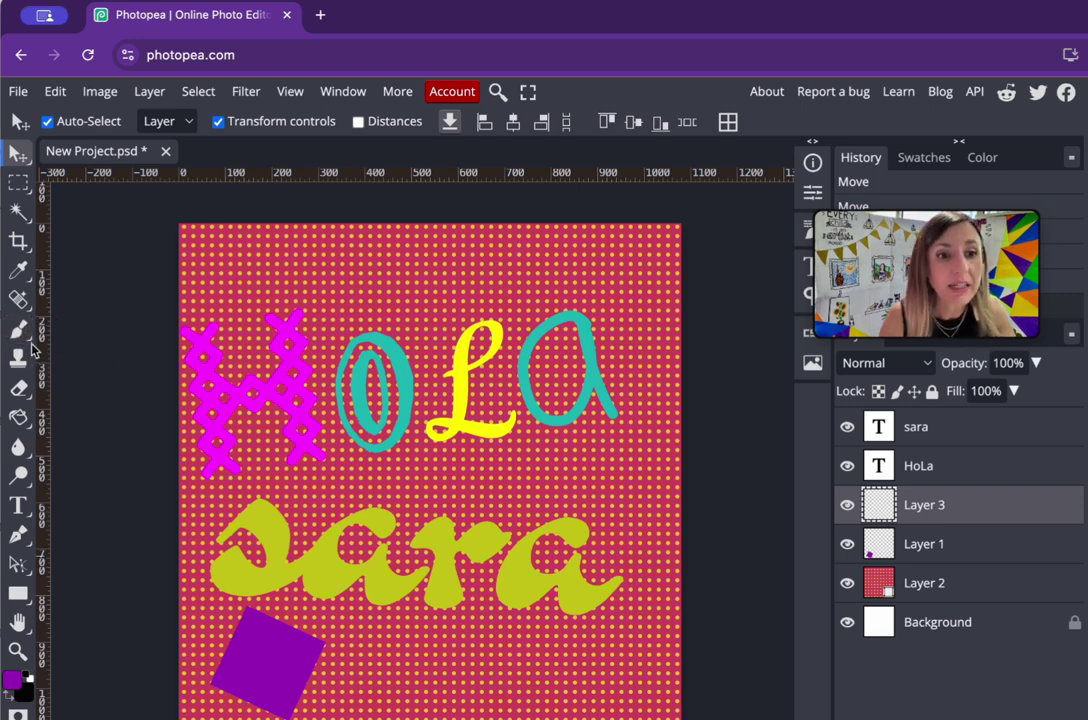
Step: Choose the Brush tool with the default textured 76 px tip
left_click(30, 343)
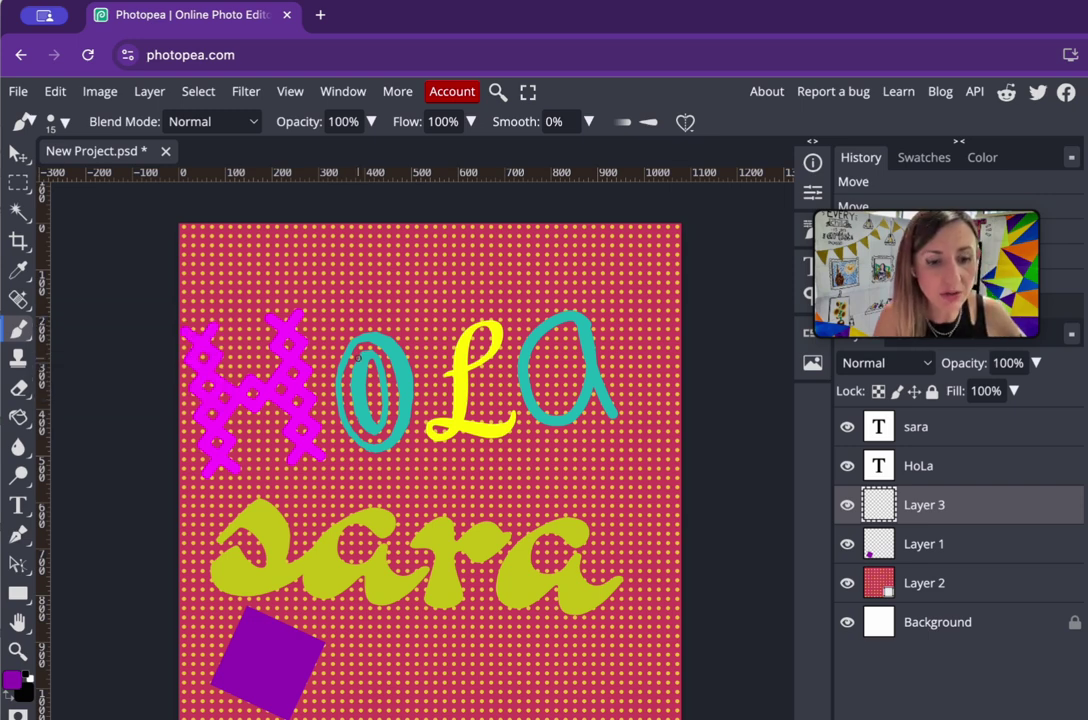
right_click(367, 362)
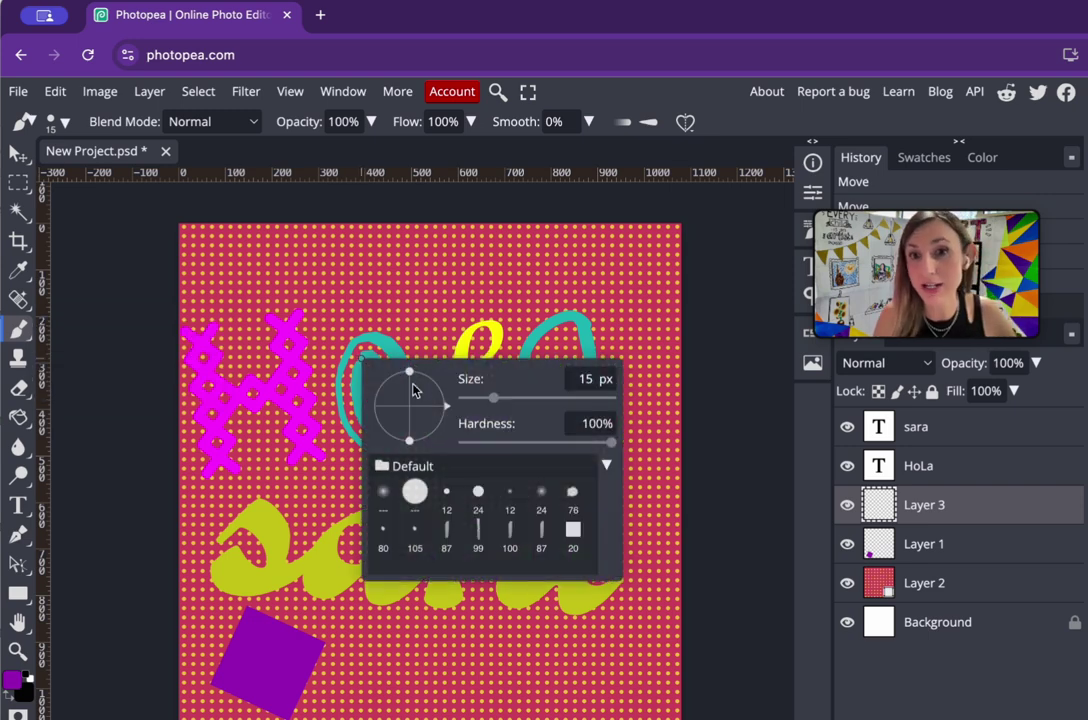
mouse_move(494, 398)
left_mouse_down()
mouse_move(576, 406)
mouse_move(562, 409)
left_mouse_up()
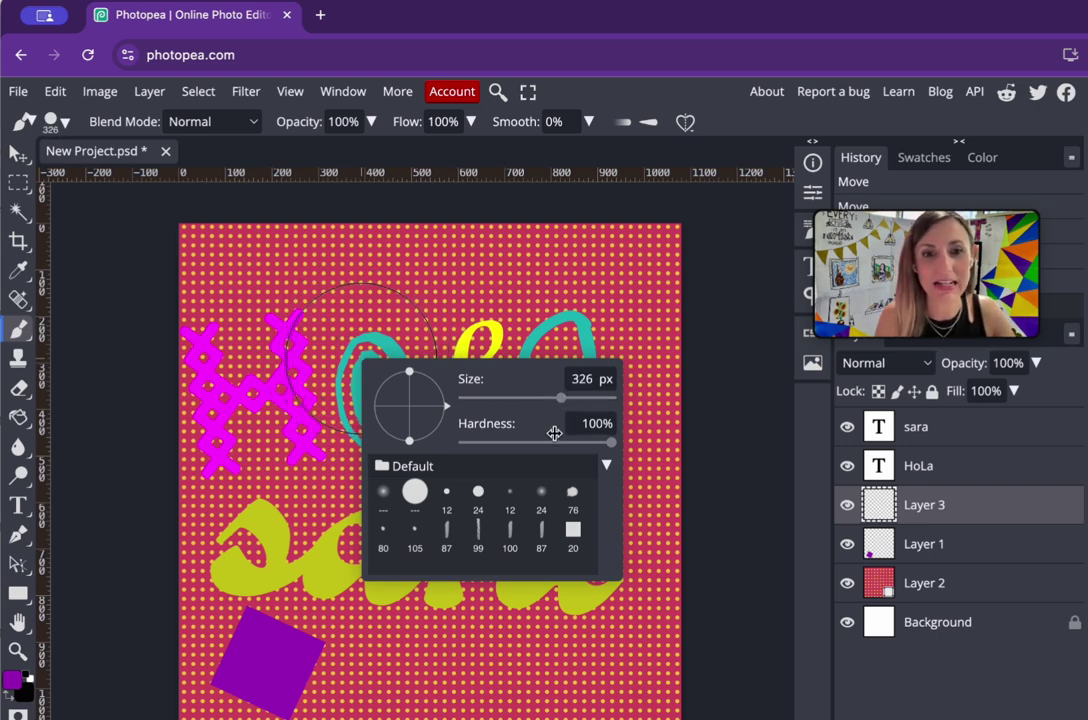
left_click(542, 494)
left_click(572, 493)
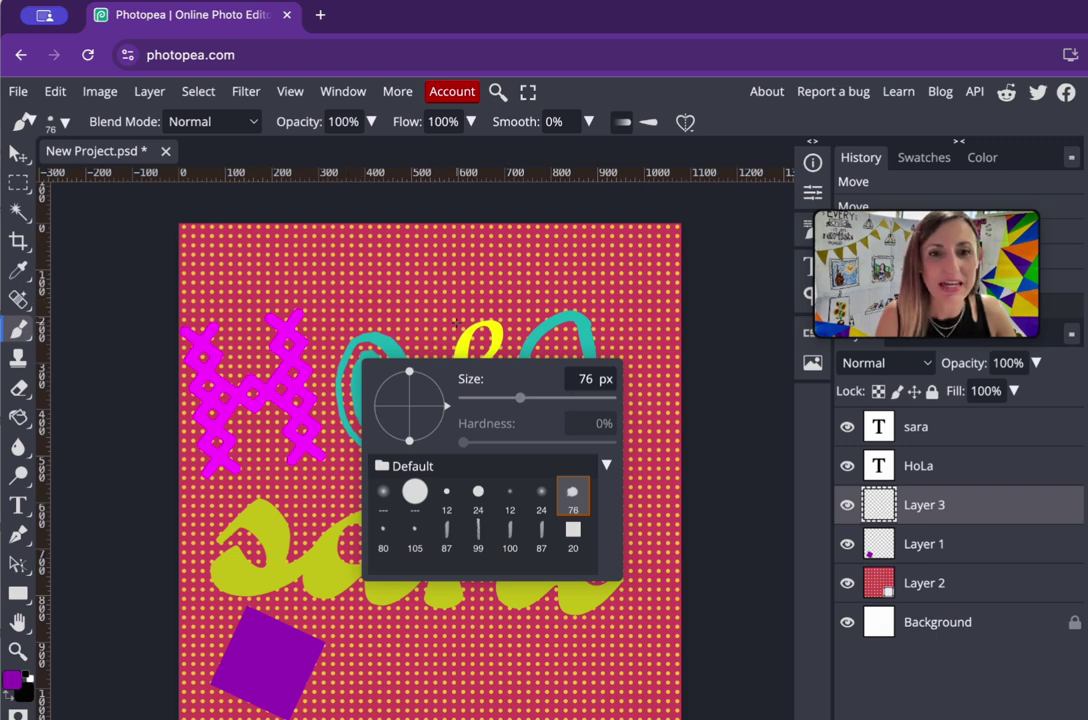
Step: Try a looping purple freehand stroke behind the lettering on Layer 3 and undo it
mouse_move(447, 271)
left_mouse_down()
mouse_move(482, 268)
mouse_move(547, 330)
mouse_move(620, 350)
mouse_move(493, 256)
mouse_move(345, 348)
mouse_move(402, 505)
mouse_move(240, 470)
mouse_move(354, 388)
mouse_move(477, 470)
mouse_move(587, 481)
mouse_move(337, 323)
mouse_move(257, 462)
mouse_move(480, 432)
mouse_move(458, 463)
mouse_move(470, 343)
left_mouse_up()
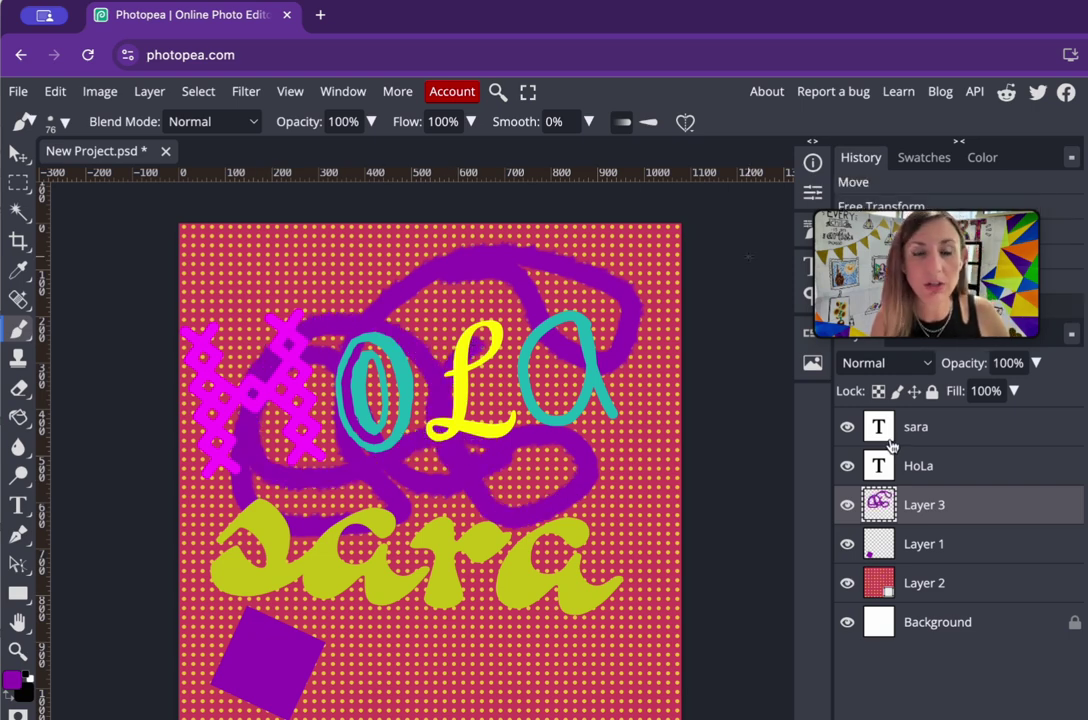
key("ctrl+z")
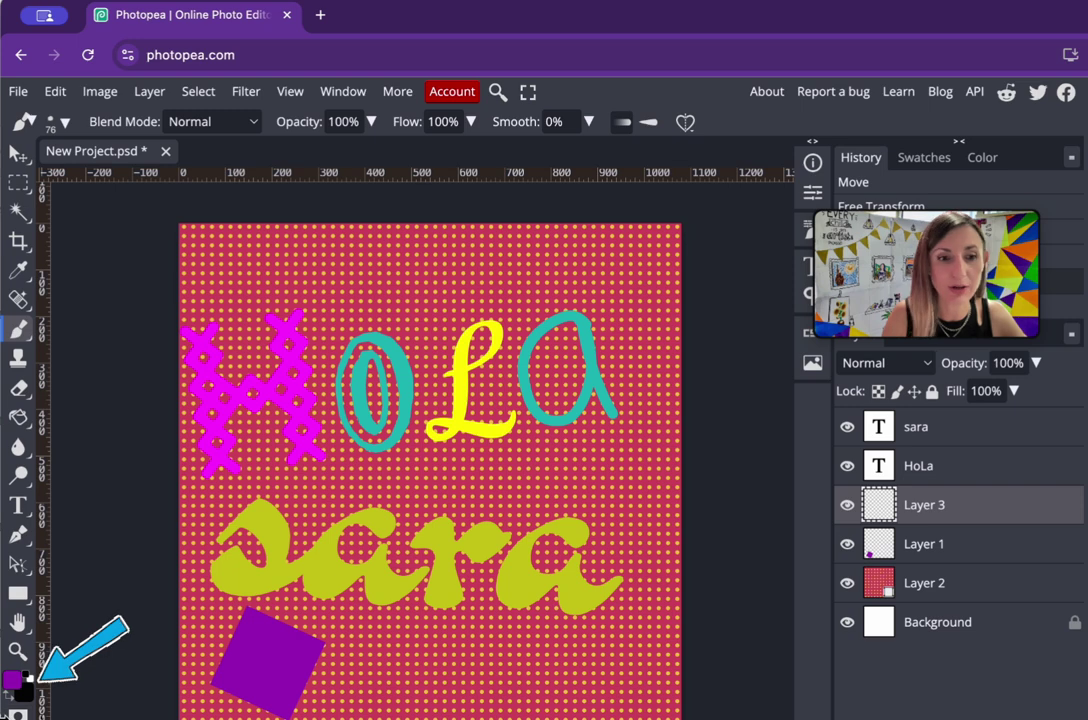
Step: Set the foreground colour to dark navy blue, test freehand brush strokes on Layer 3 and undo them
left_click(12, 680)
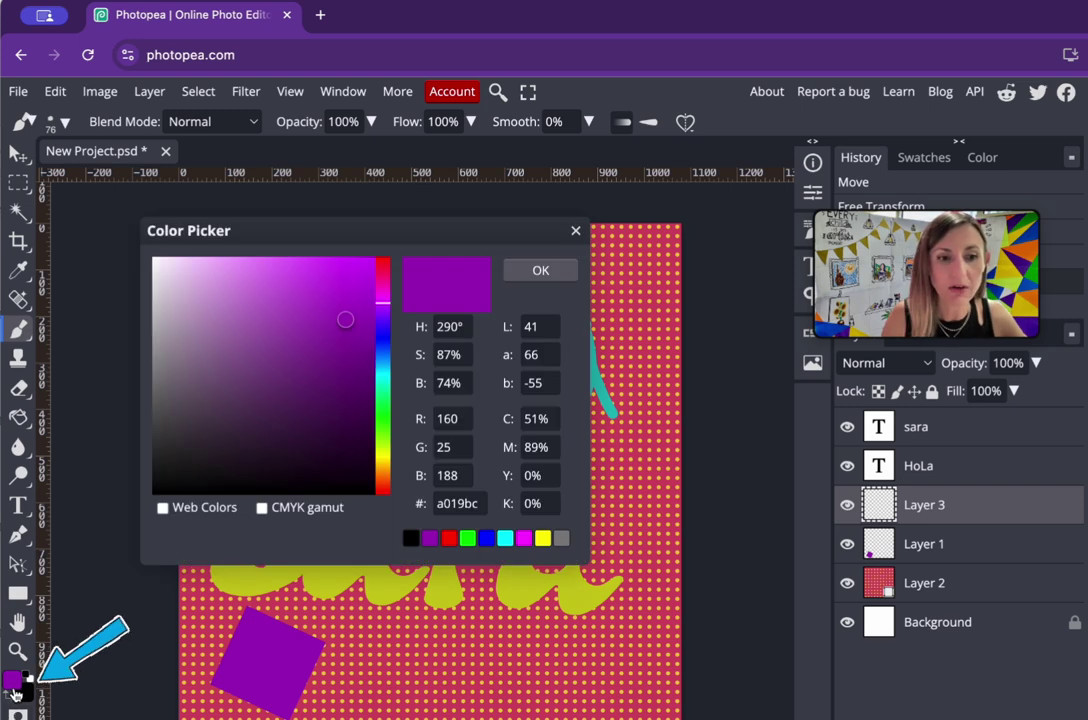
left_click(539, 267)
mouse_move(390, 570)
left_mouse_down()
mouse_move(522, 505)
mouse_move(405, 330)
mouse_move(398, 350)
left_mouse_up()
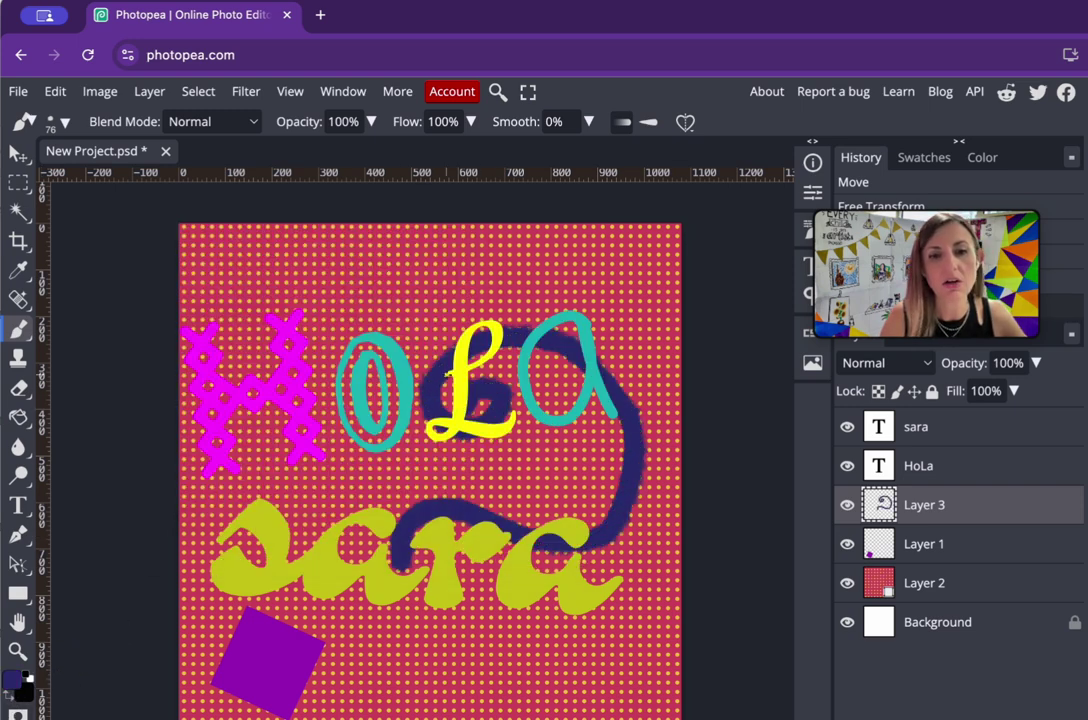
mouse_move(200, 262)
left_mouse_down()
mouse_move(190, 235)
mouse_move(245, 245)
mouse_move(316, 231)
left_mouse_up()
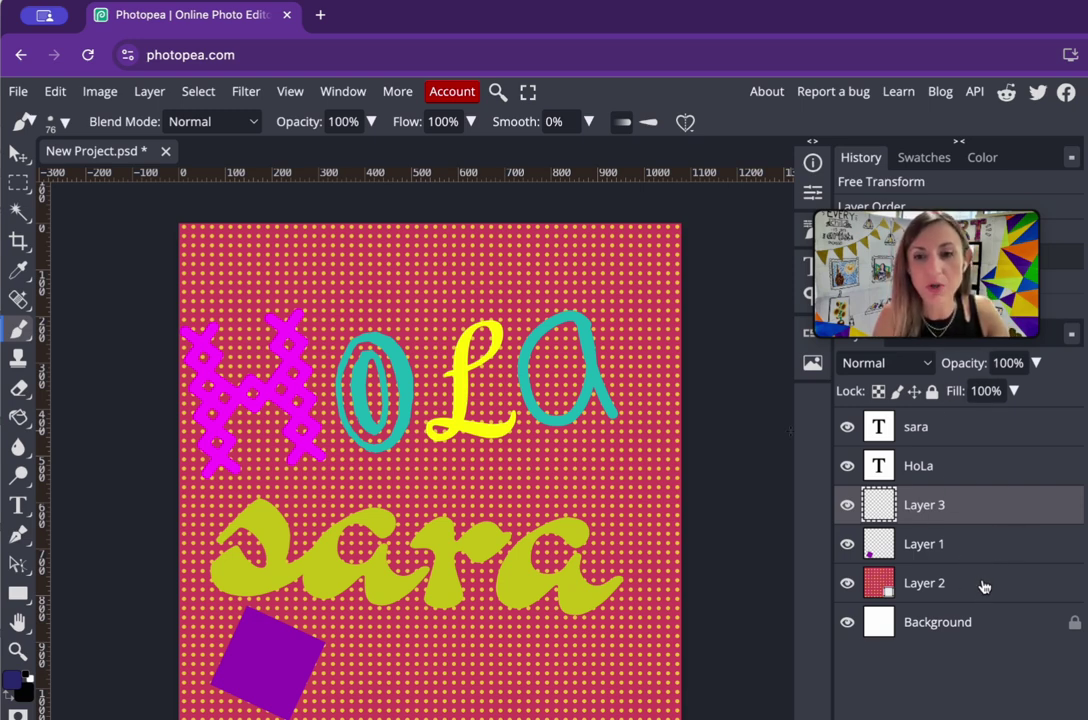
Step: Lower the opacity of the name text layer to 67%
left_click(967, 437)
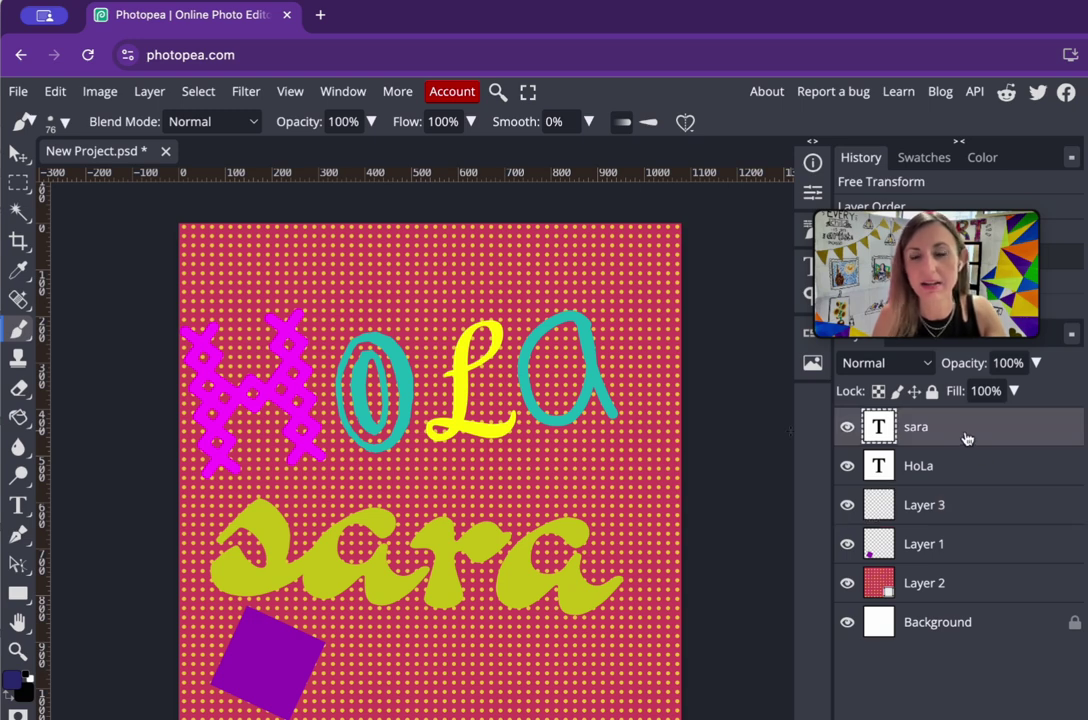
left_click(1036, 364)
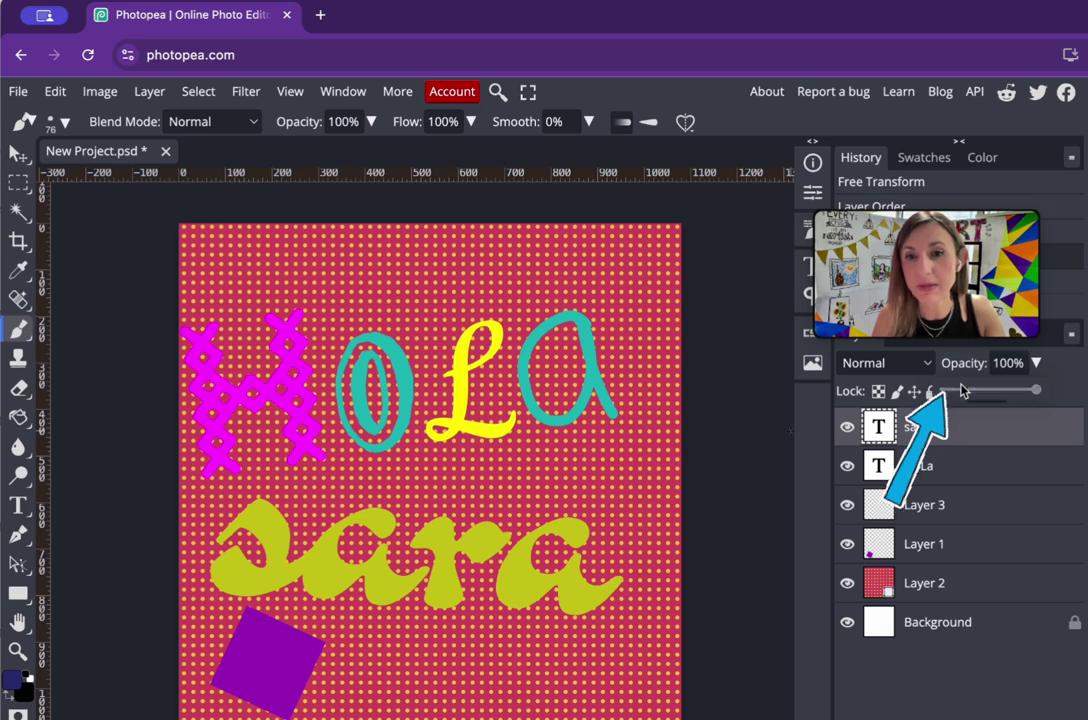
left_click_drag(1036, 390, 1006, 393)
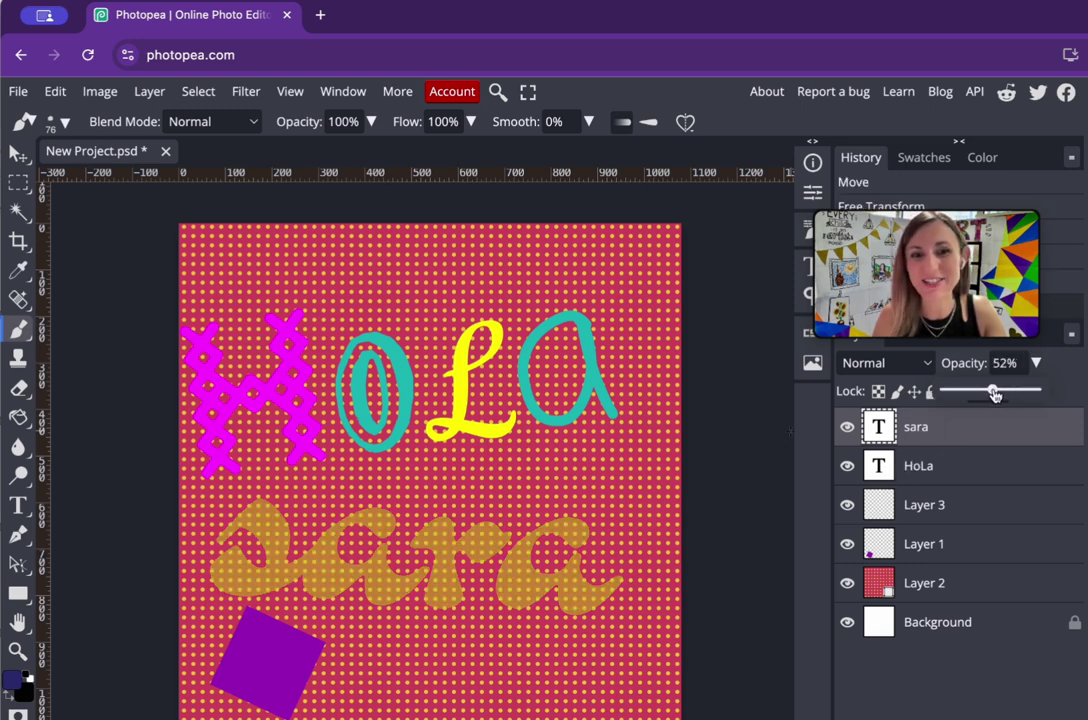
left_click_drag(994, 393, 1005, 394)
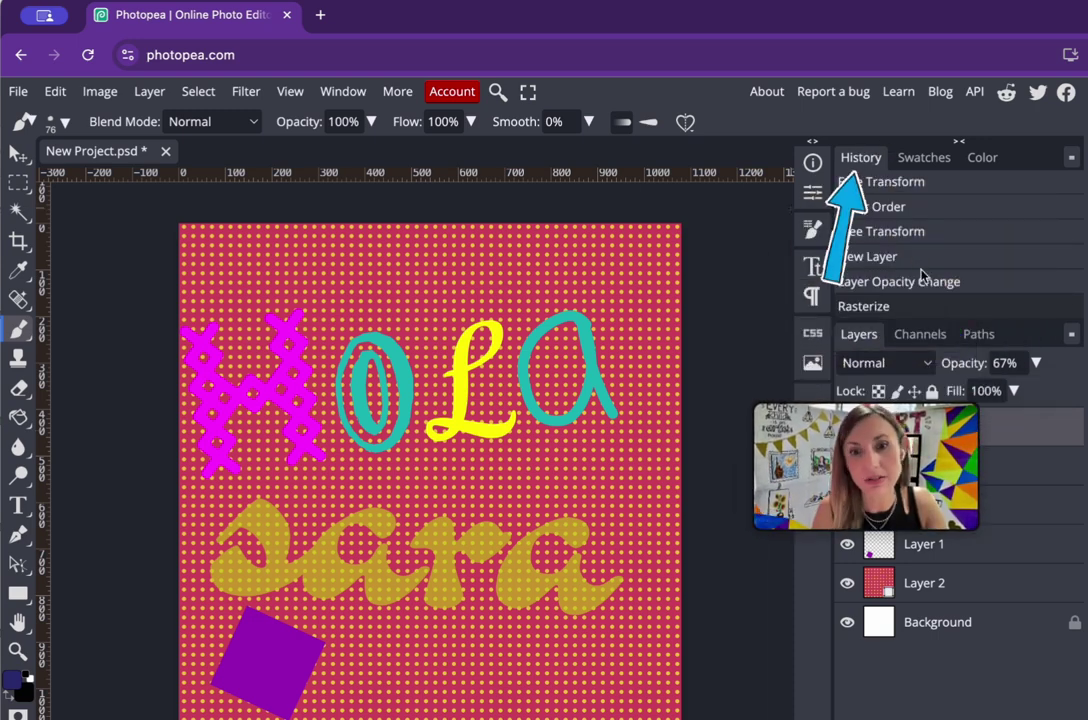
Step: Revert the document to the earlier Paint Bucket Tool state in its history
scroll(921, 275, "up", 1)
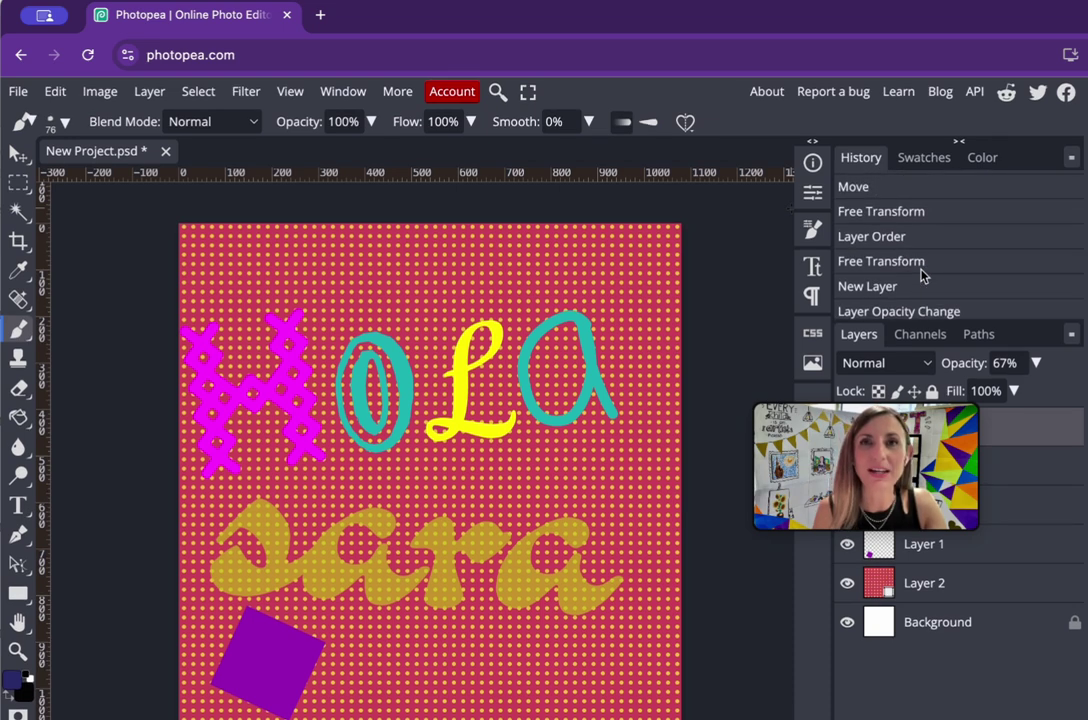
scroll(921, 275, "up", 6)
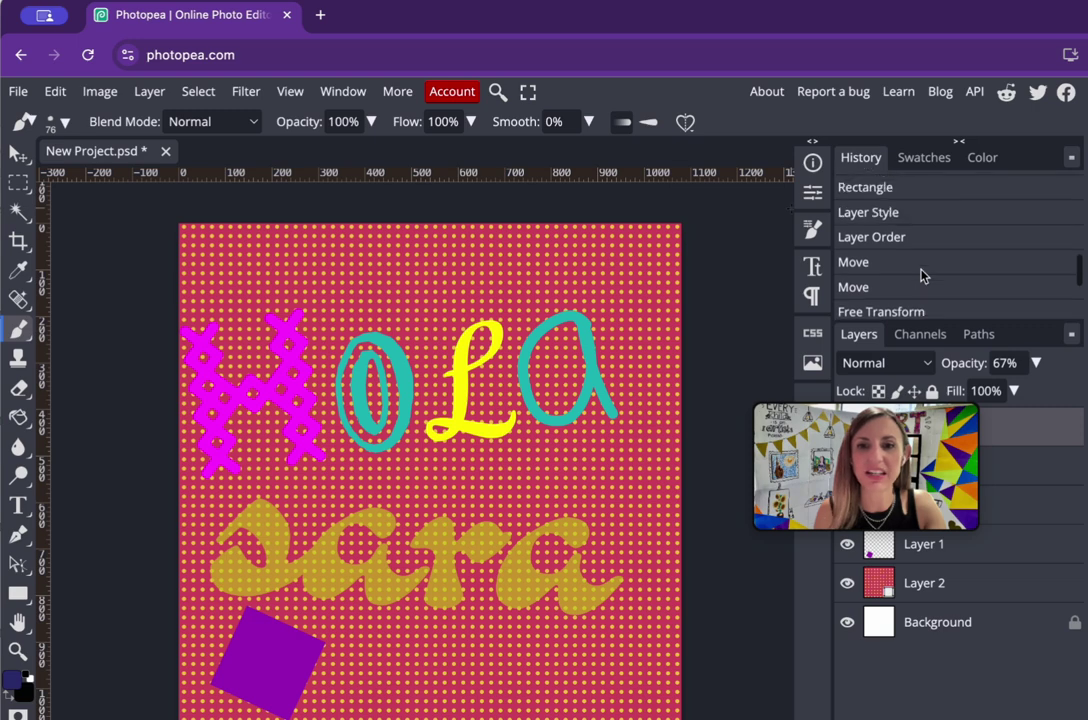
scroll(921, 275, "down", 2)
scroll(921, 275, "up", 5)
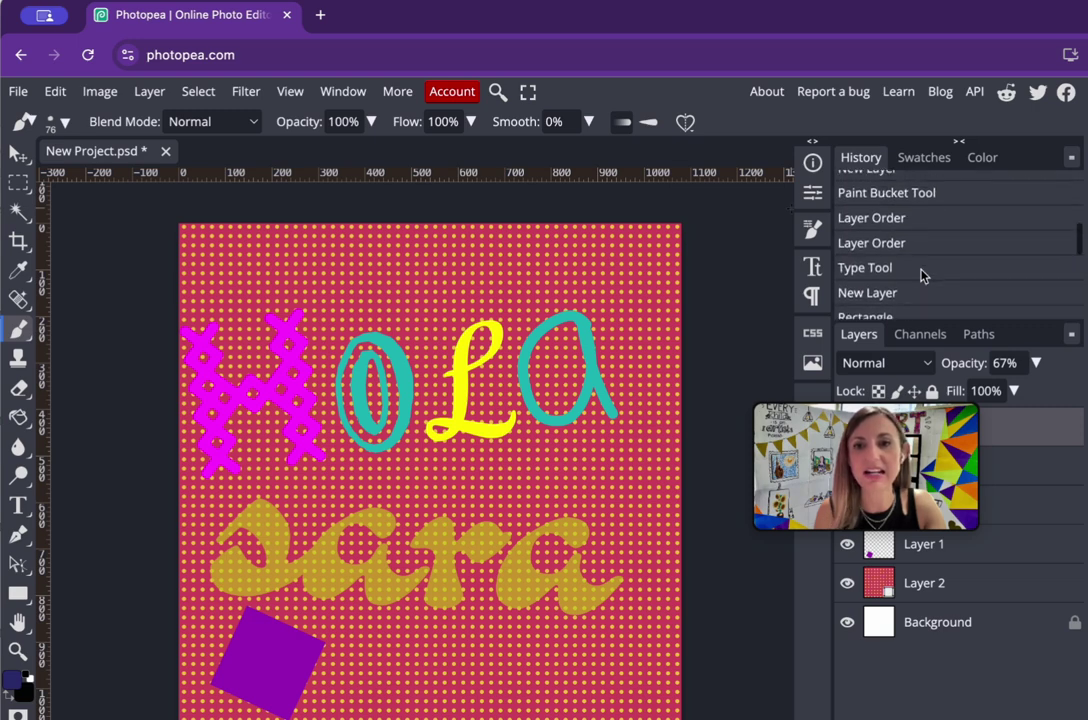
left_click(886, 193)
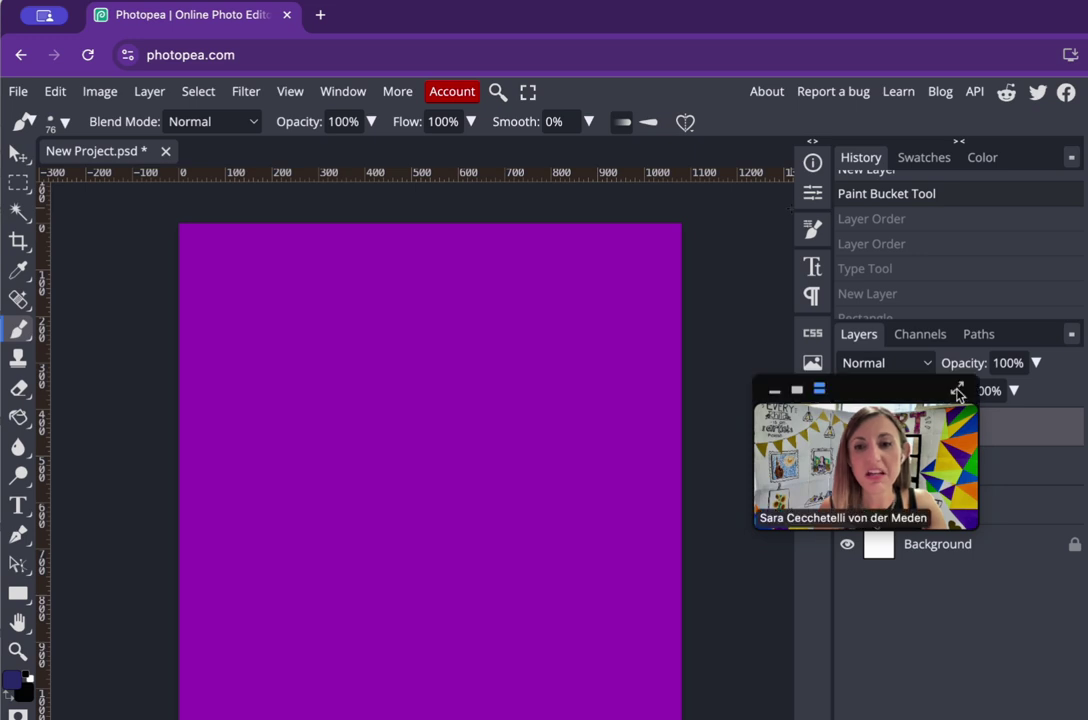
Step: Bring the design back by stepping forward through its history to the Layer Opacity Change state
scroll(950, 267, "down", 2)
scroll(950, 267, "down", 5)
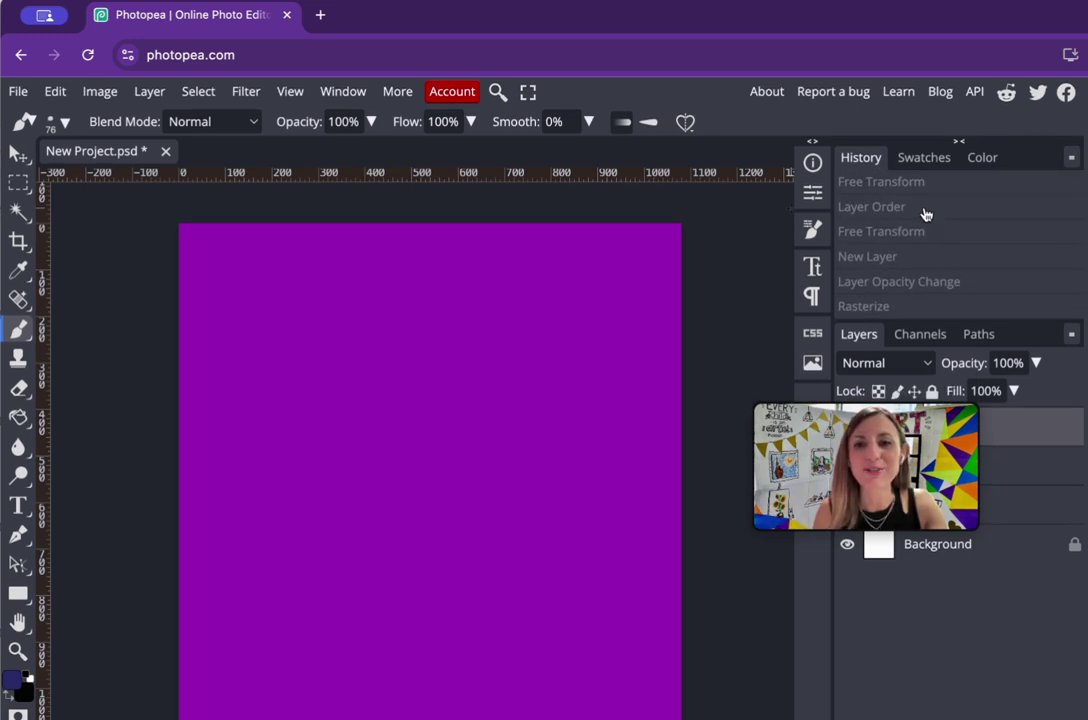
left_click(926, 214)
left_click(926, 257)
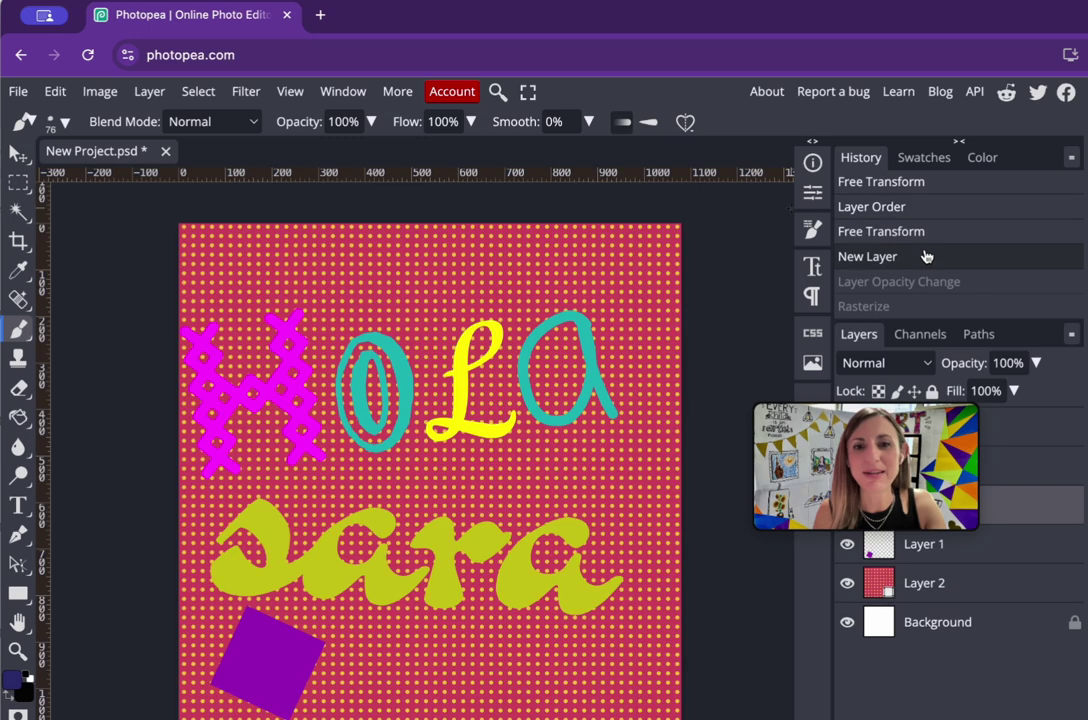
left_click(929, 283)
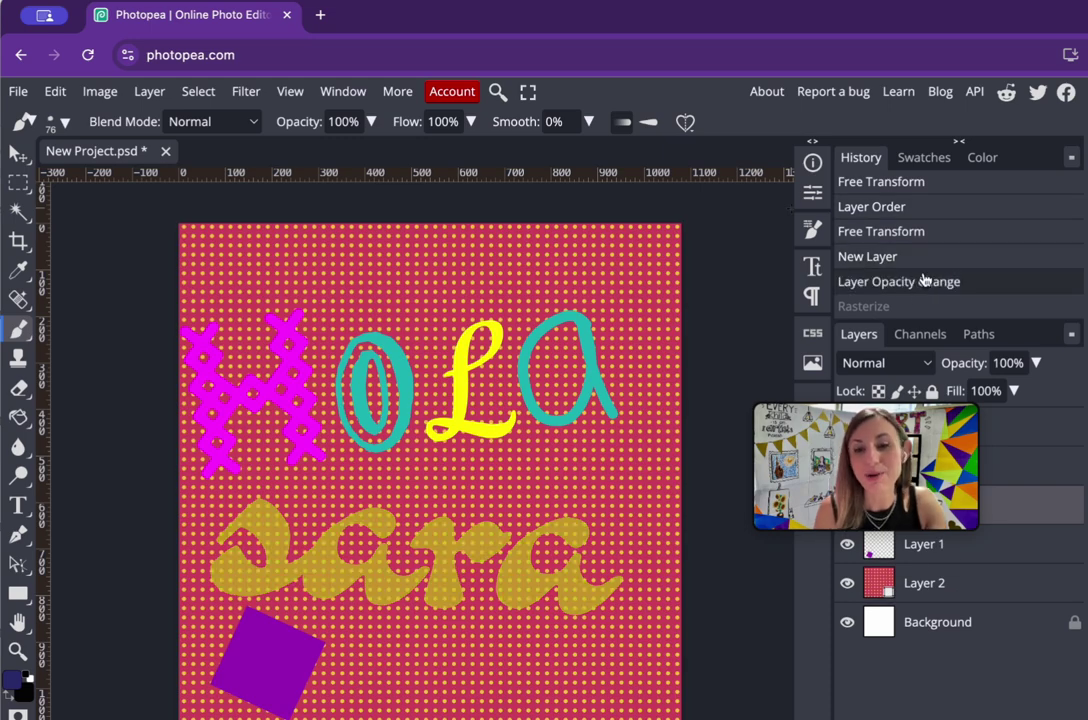
scroll(924, 281, "up", 8)
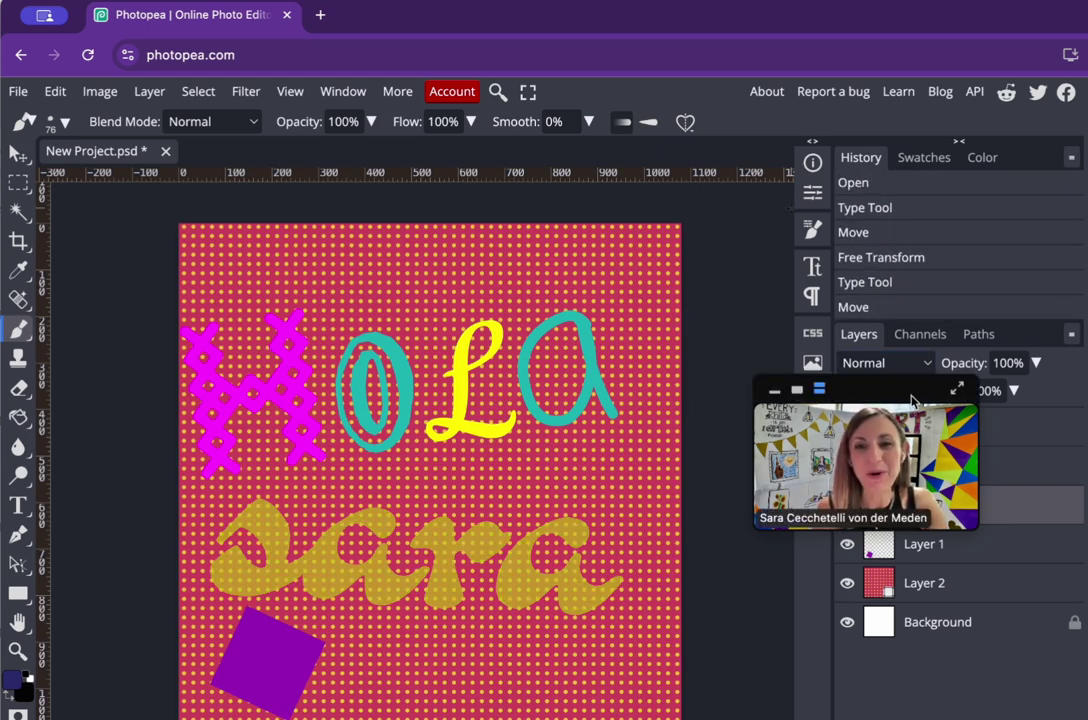
left_click_drag(911, 401, 918, 243)
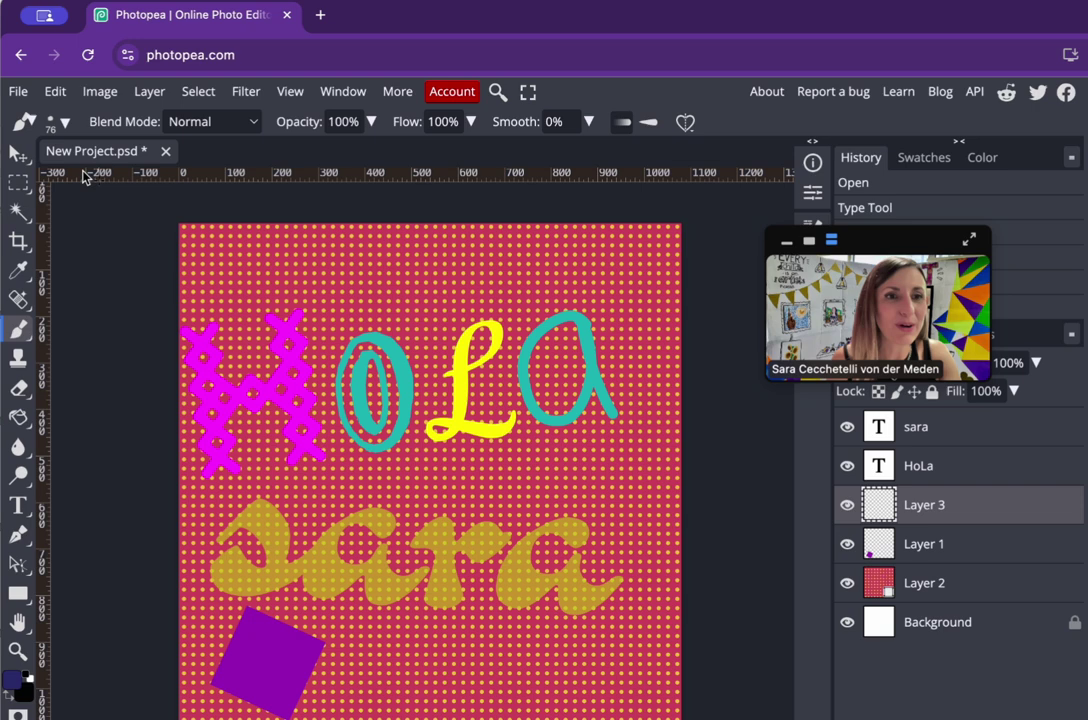
Step: Export the design as a 1080 × 1080 PNG image named prueba
left_click(18, 91)
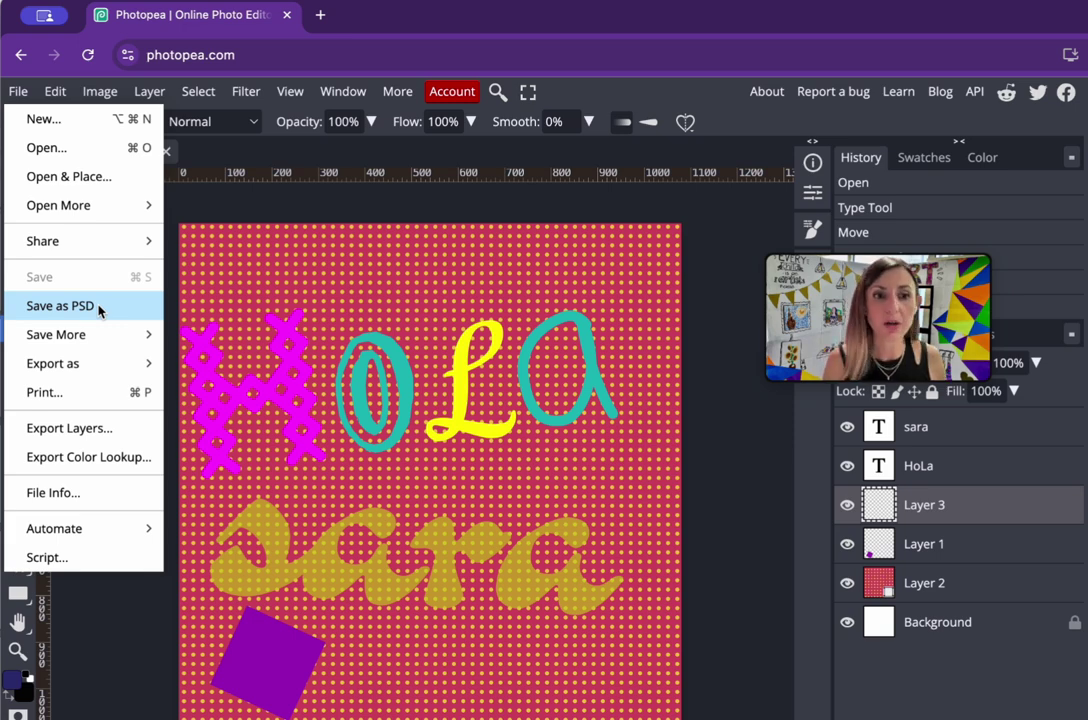
mouse_move(100, 347)
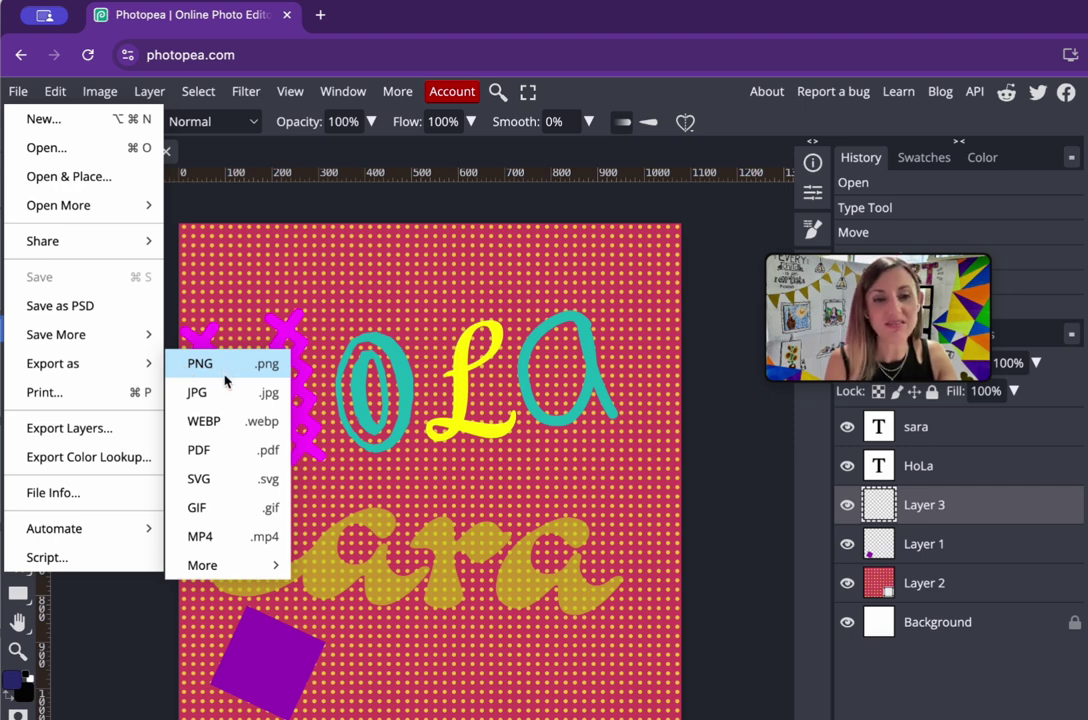
left_click(224, 372)
type("prueba")
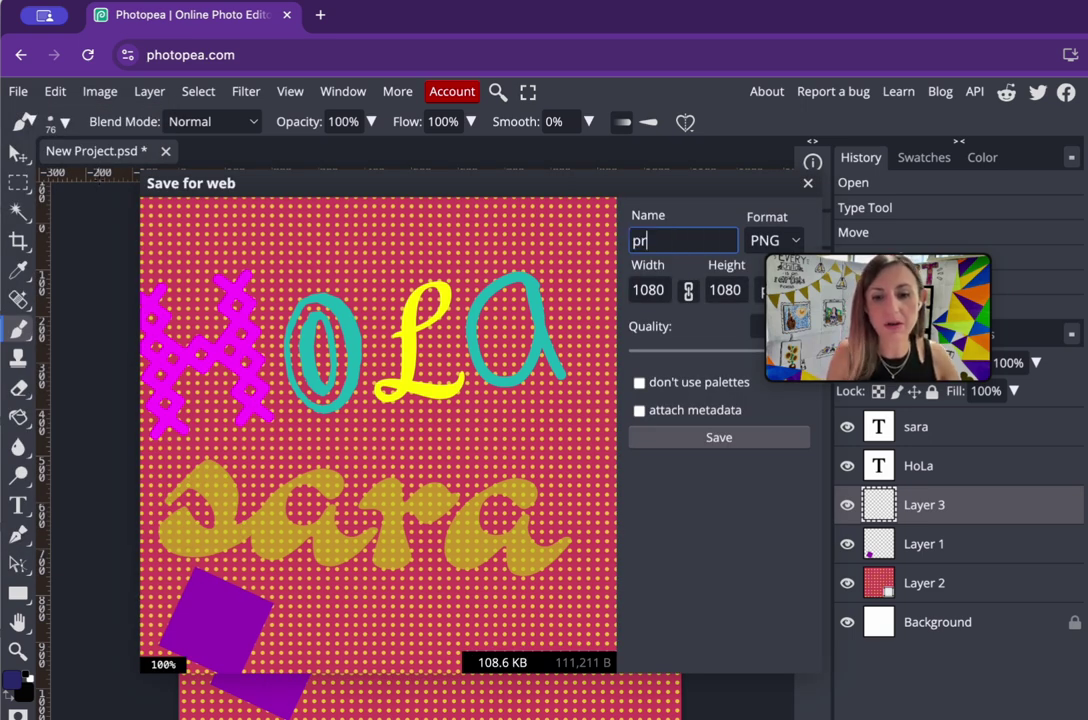
left_click(688, 437)
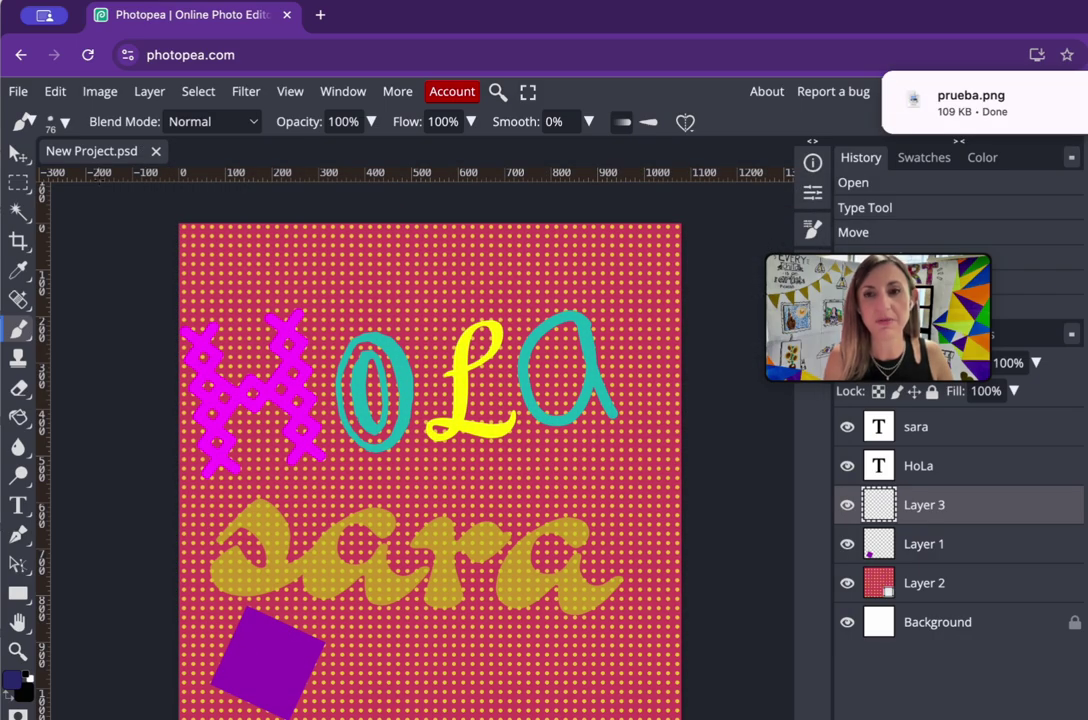